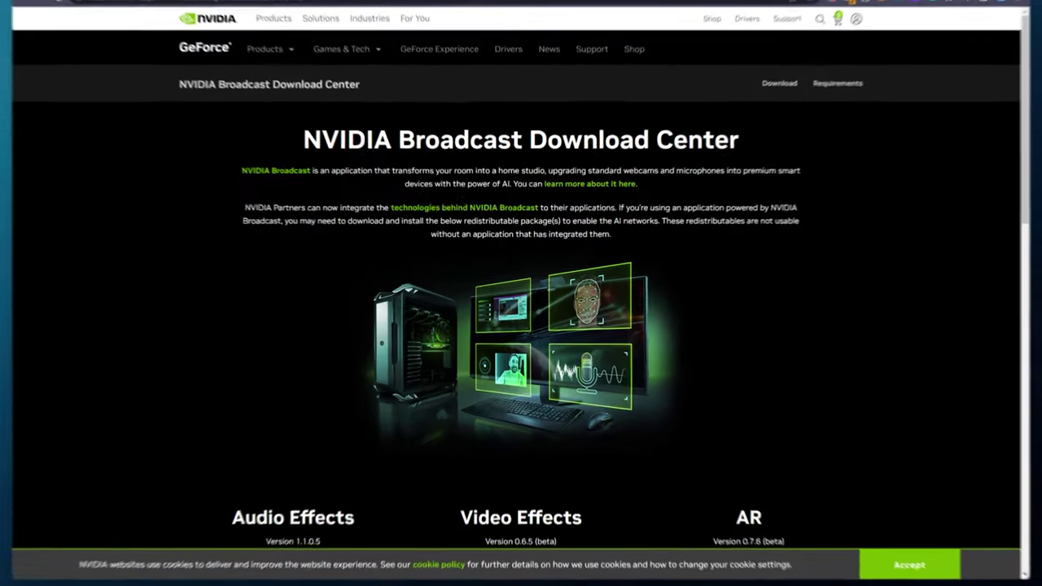
Step: Accept the cookie notice and download the RTX 30 Video Effects and Audio Effects SDK installers
{"action": "scroll", "coordinate": [231, 286], "scroll_direction": "down", "scroll_amount": 4}
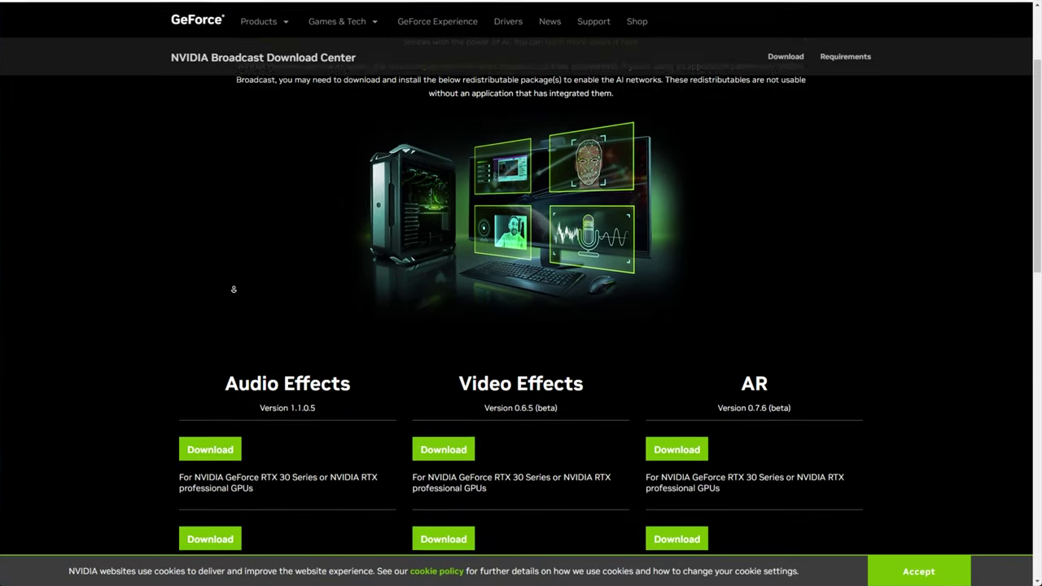
{"action": "left_click", "coordinate": [904, 571]}
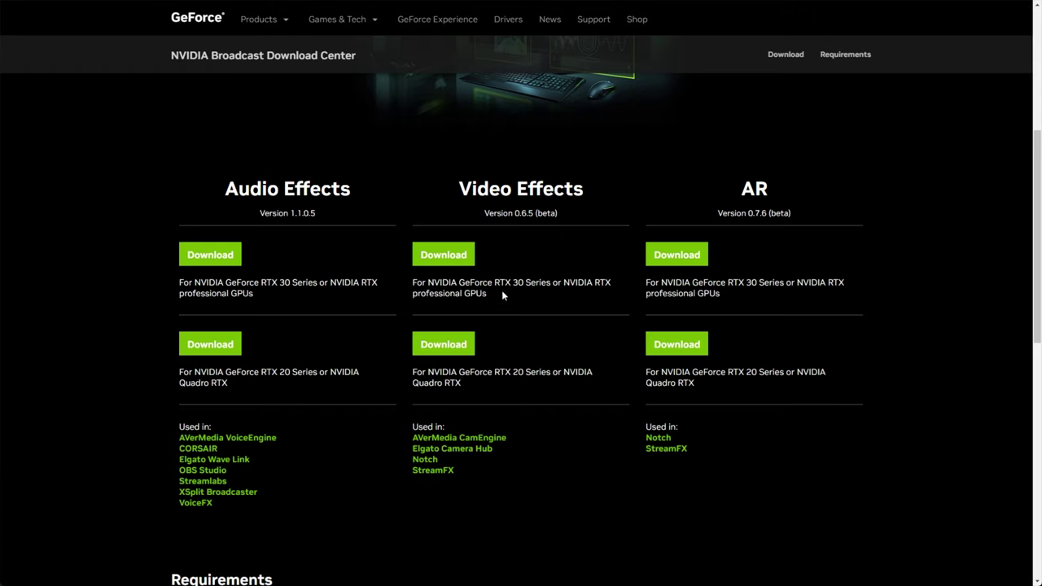
{"action": "left_click_drag", "start_coordinate": [413, 288], "coordinate": [498, 303]}
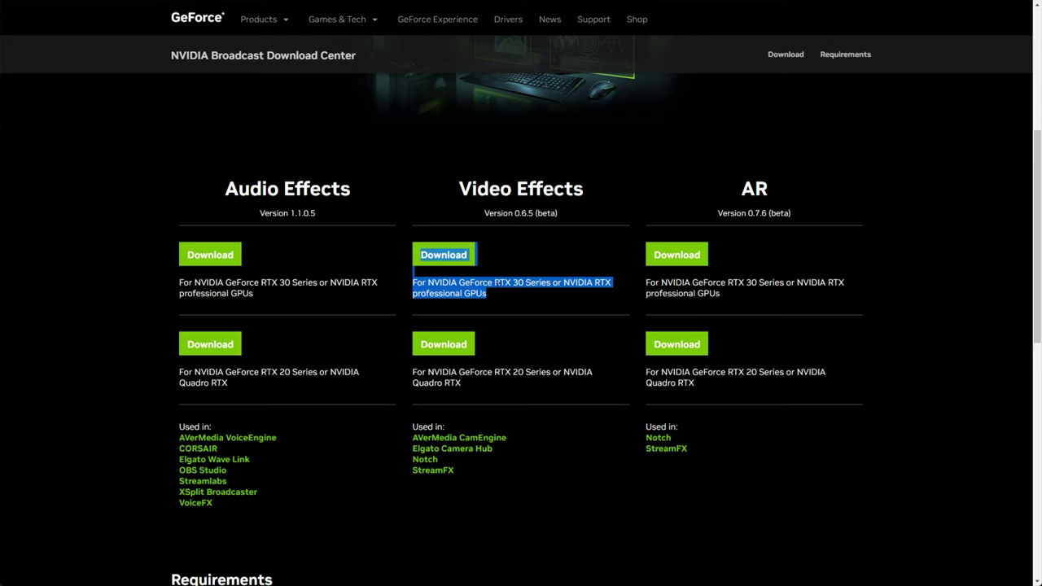
{"action": "left_click", "coordinate": [496, 285]}
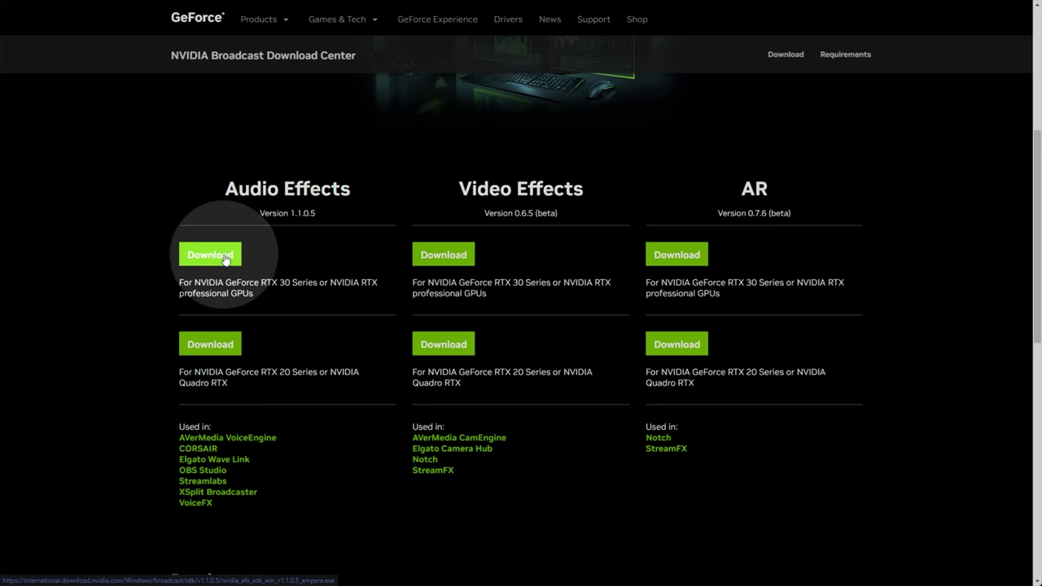
{"action": "left_click", "coordinate": [452, 261]}
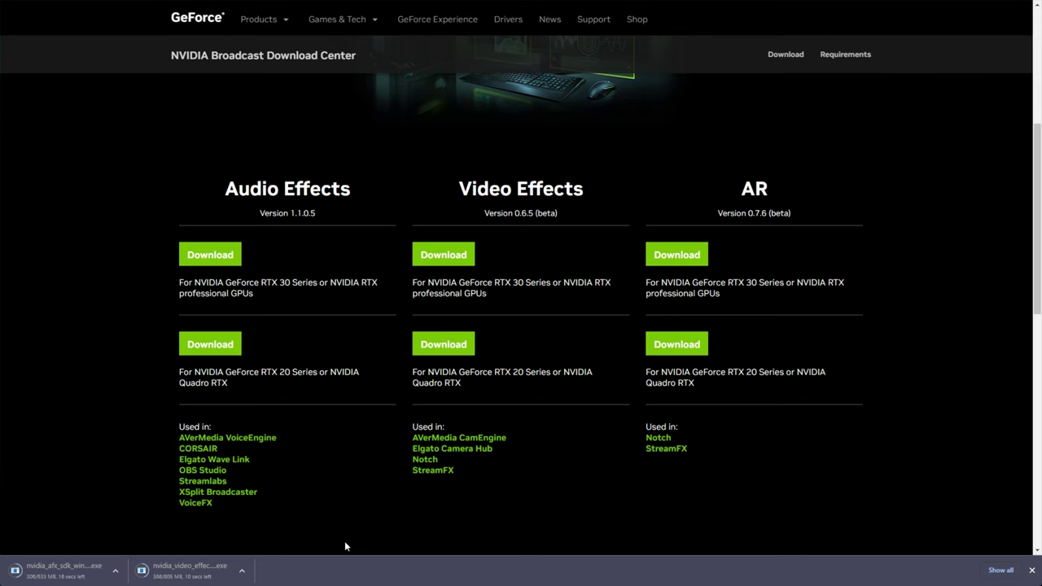
Step: Install the NVIDIA Video Effects SDK from its downloaded installer and close it
{"action": "left_click", "coordinate": [189, 570]}
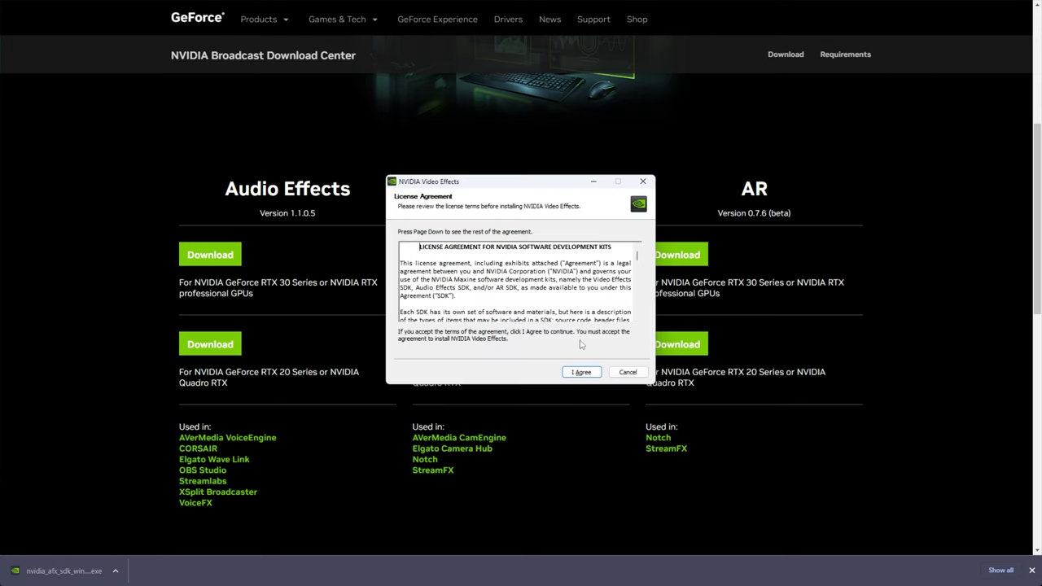
{"action": "left_click", "coordinate": [581, 372]}
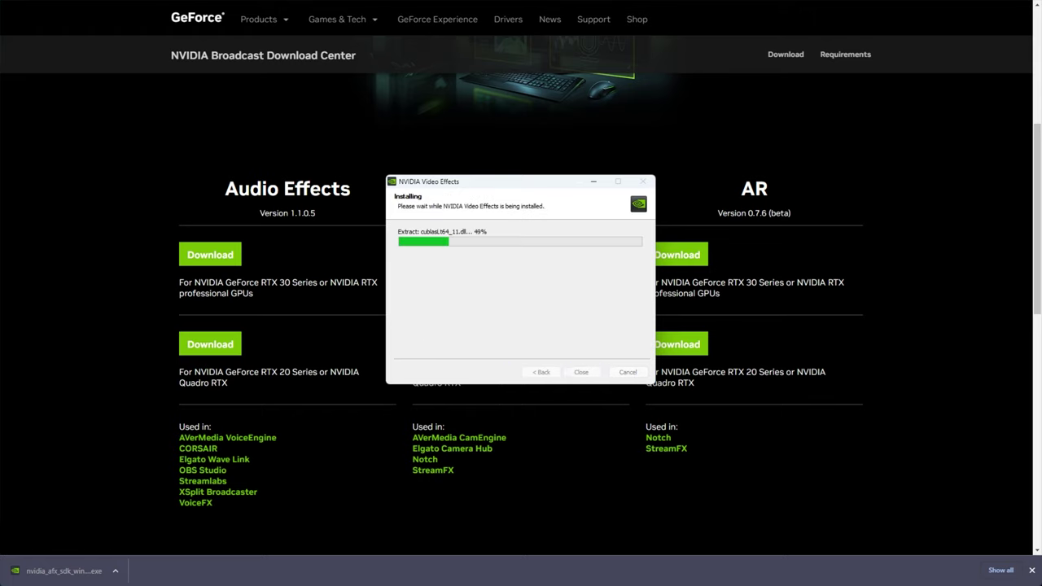
{"action": "left_click", "coordinate": [589, 374]}
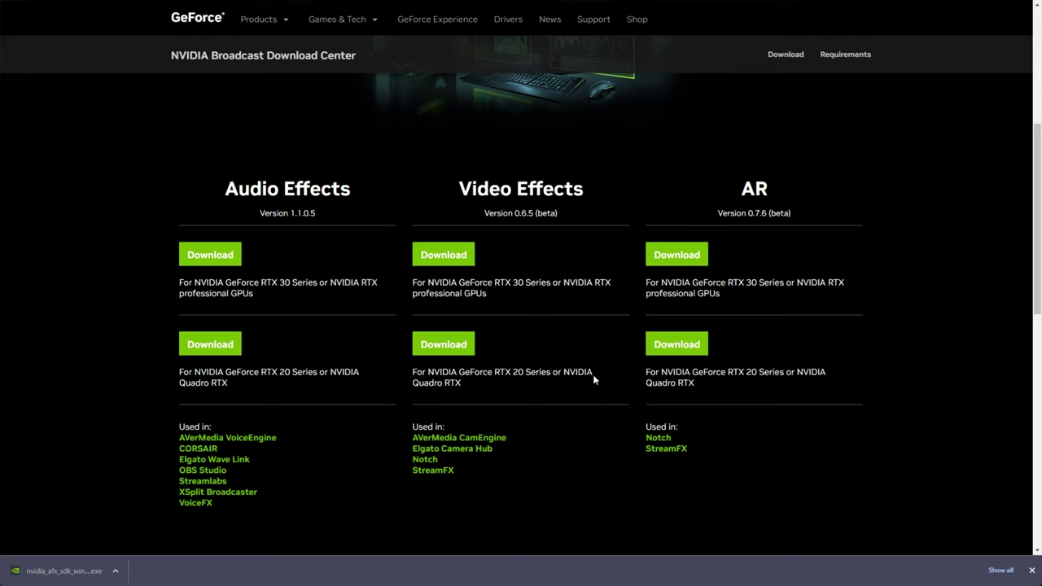
Step: Install the NVIDIA Audio Effects SDK from its downloaded installer and close it
{"action": "left_click", "coordinate": [59, 573]}
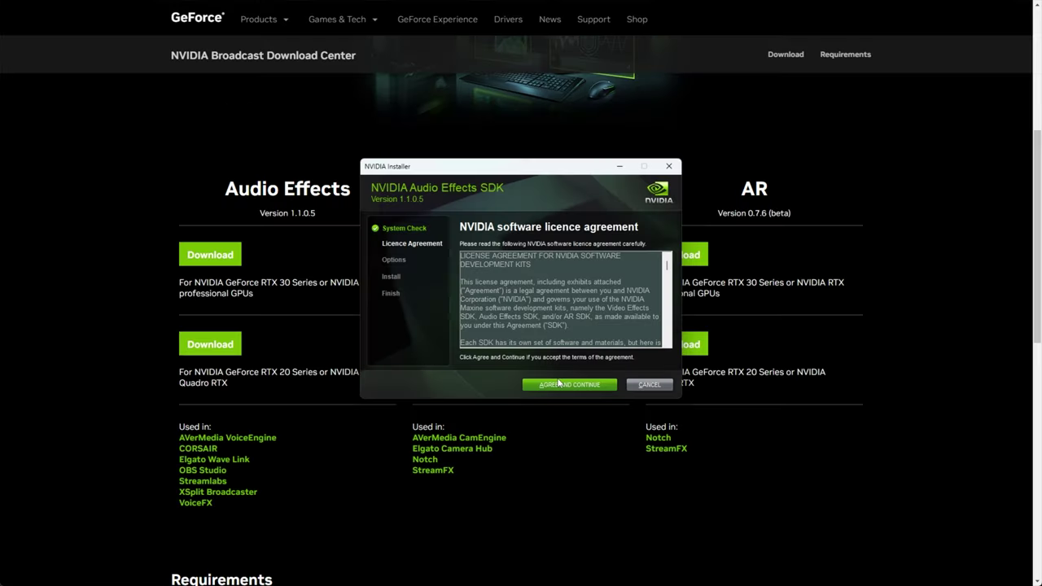
{"action": "left_click", "coordinate": [567, 388]}
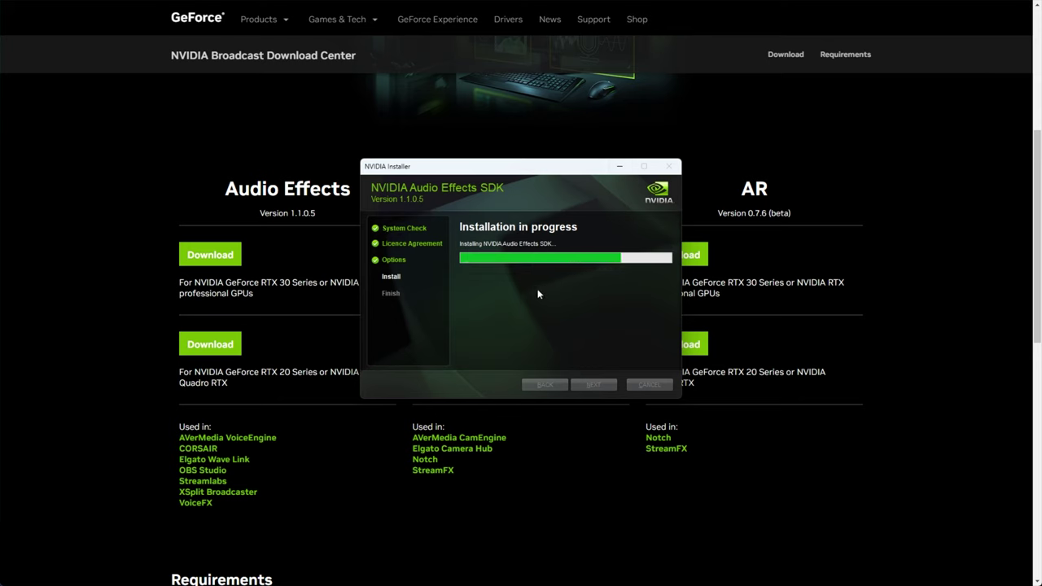
{"action": "left_click", "coordinate": [630, 387]}
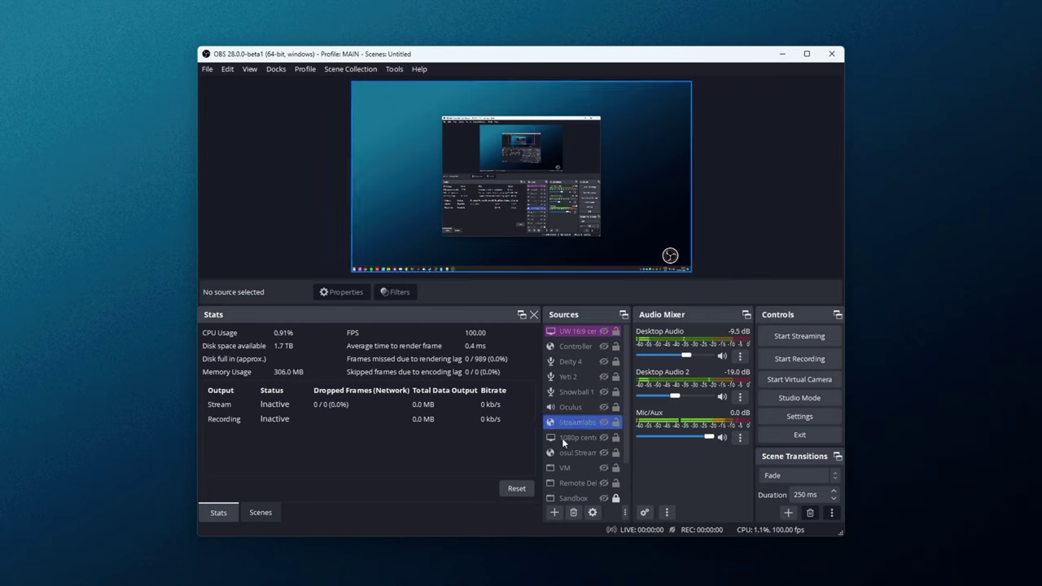
Step: Back in OBS, open the Mic/Aux channel's three-dot menu in the Audio Mixer
{"action": "right_click", "coordinate": [575, 360]}
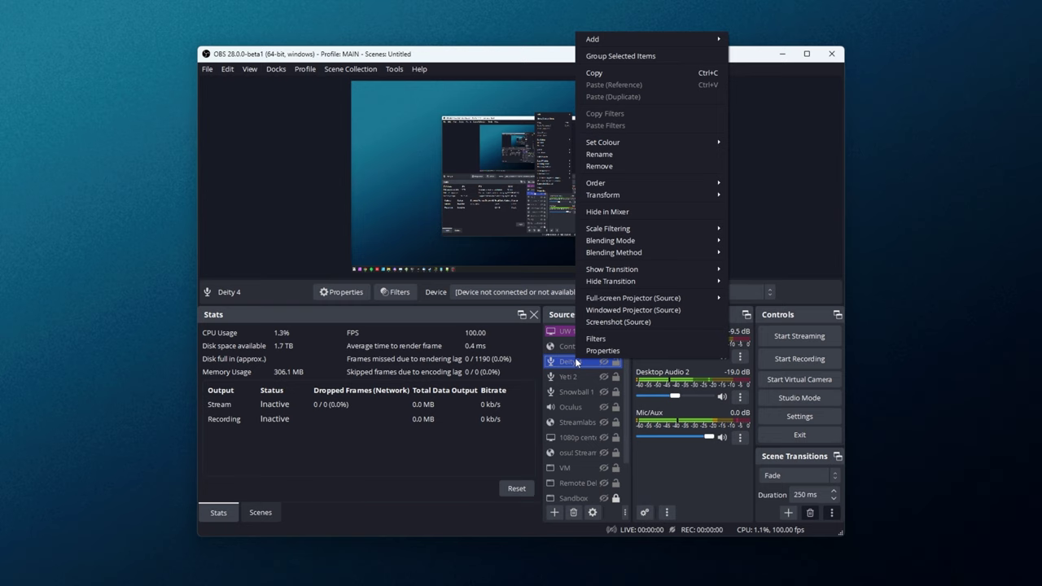
{"action": "left_click", "coordinate": [519, 356]}
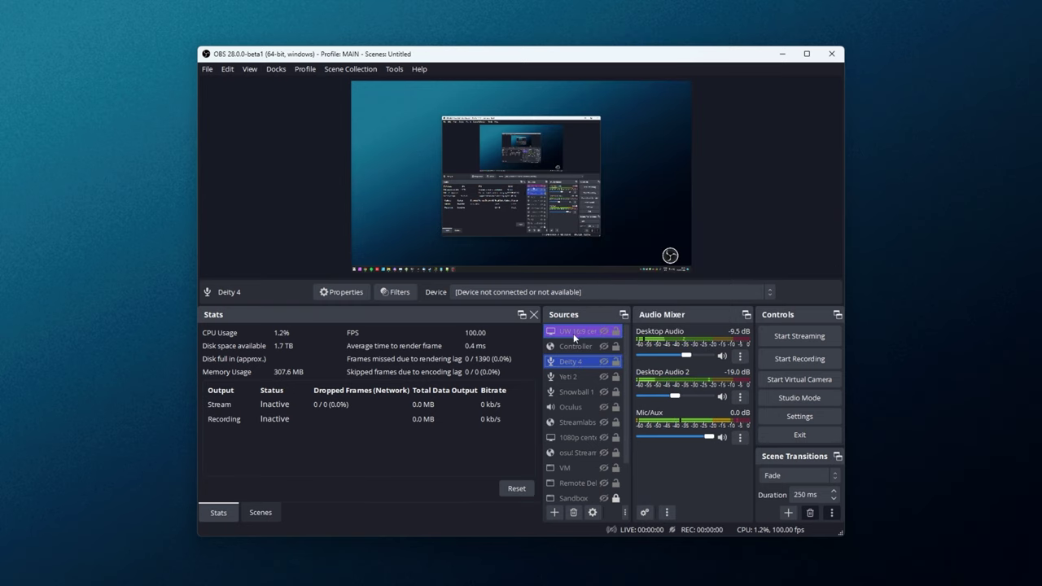
{"action": "left_click", "coordinate": [555, 409], "text": "ctrl"}
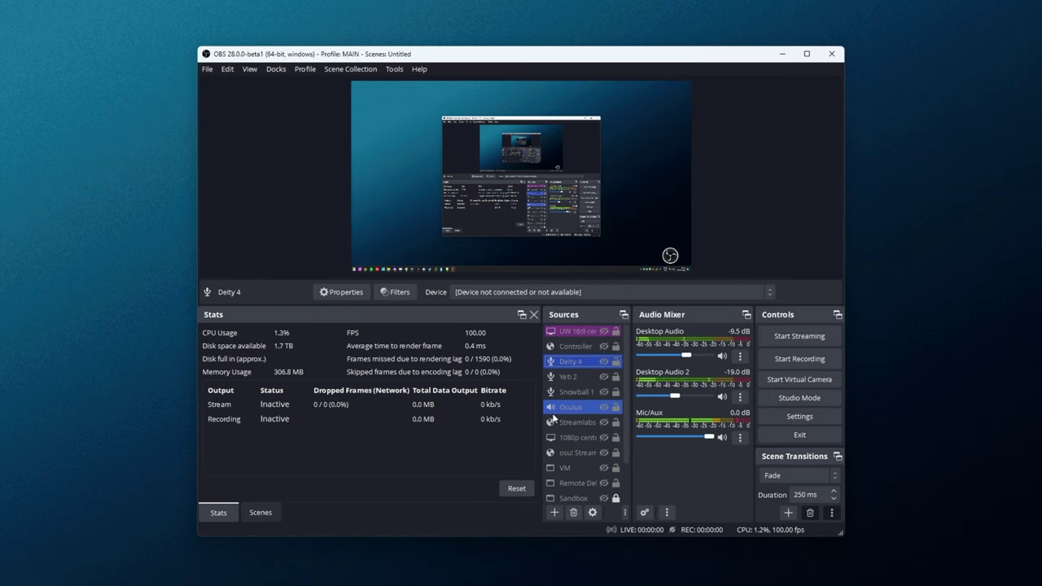
{"action": "left_click", "coordinate": [553, 410], "text": "ctrl"}
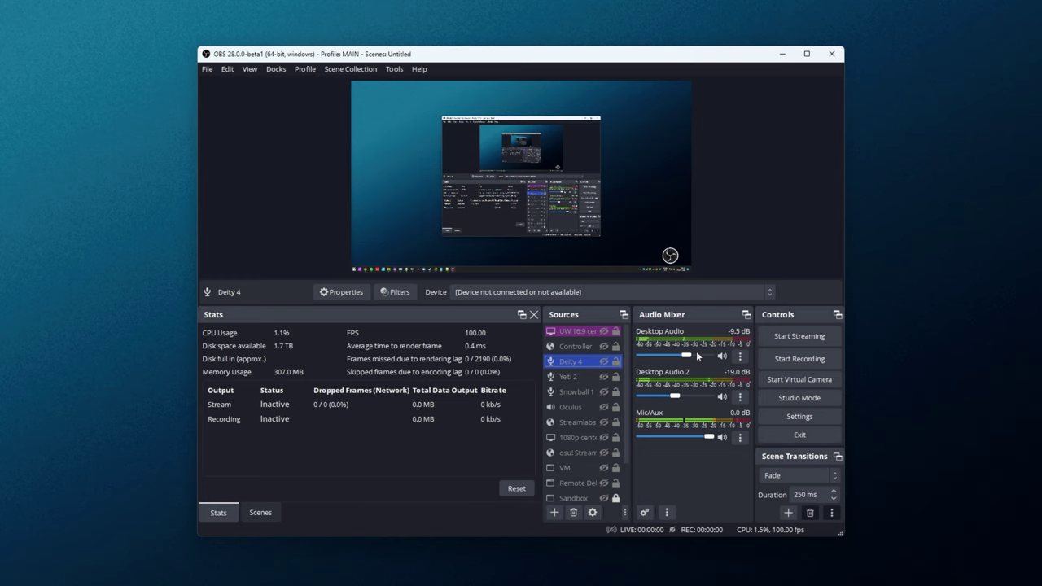
{"action": "left_click", "coordinate": [741, 438]}
Step: Add a Noise Suppression filter to Mic/Aux with the default name, leaving the method on RNNoise
{"action": "left_click", "coordinate": [764, 548]}
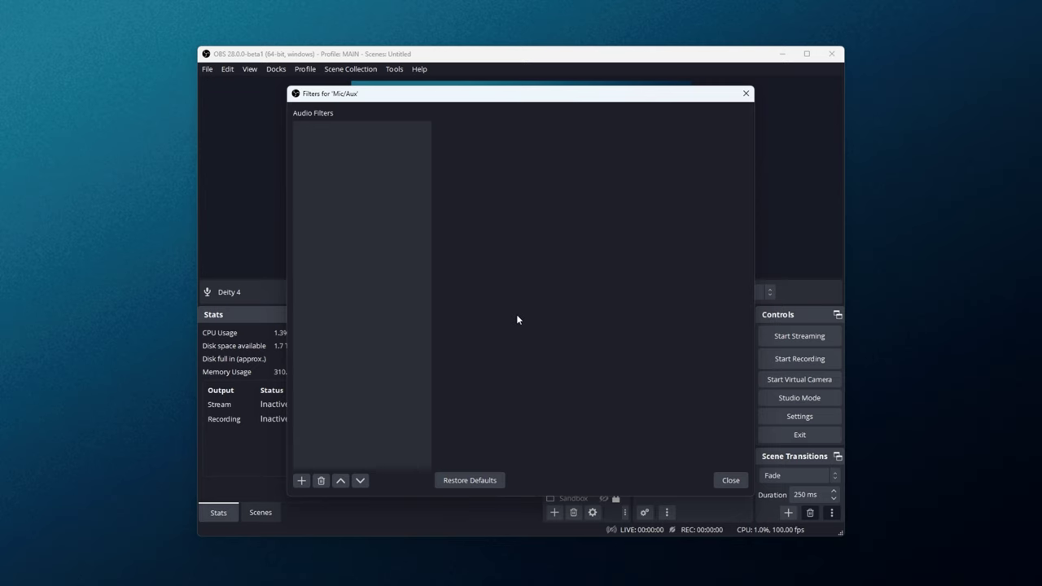
{"action": "left_click", "coordinate": [300, 482]}
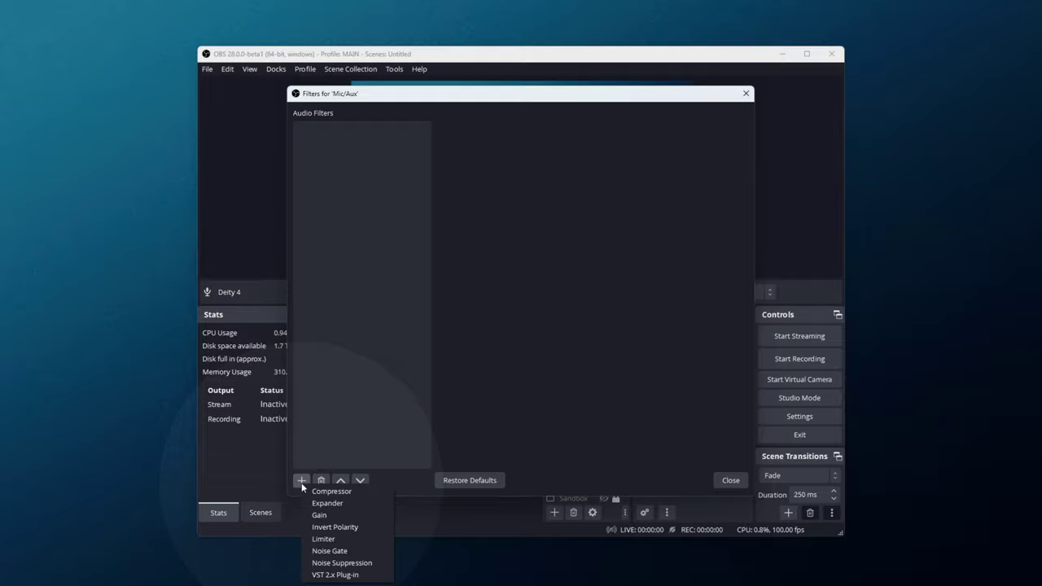
{"action": "left_click", "coordinate": [325, 565]}
{"action": "left_click", "coordinate": [503, 314]}
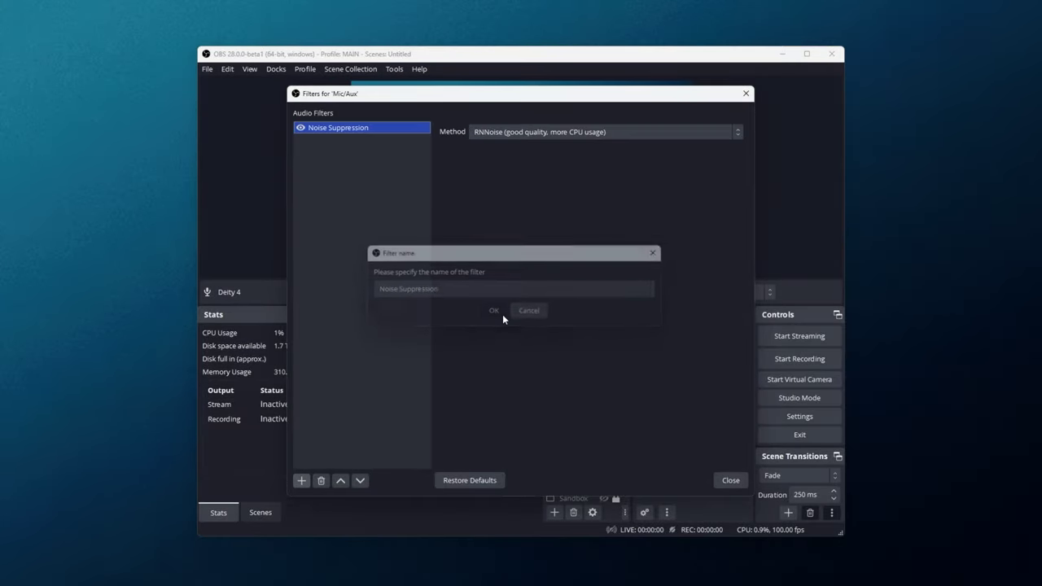
{"action": "left_click", "coordinate": [563, 134]}
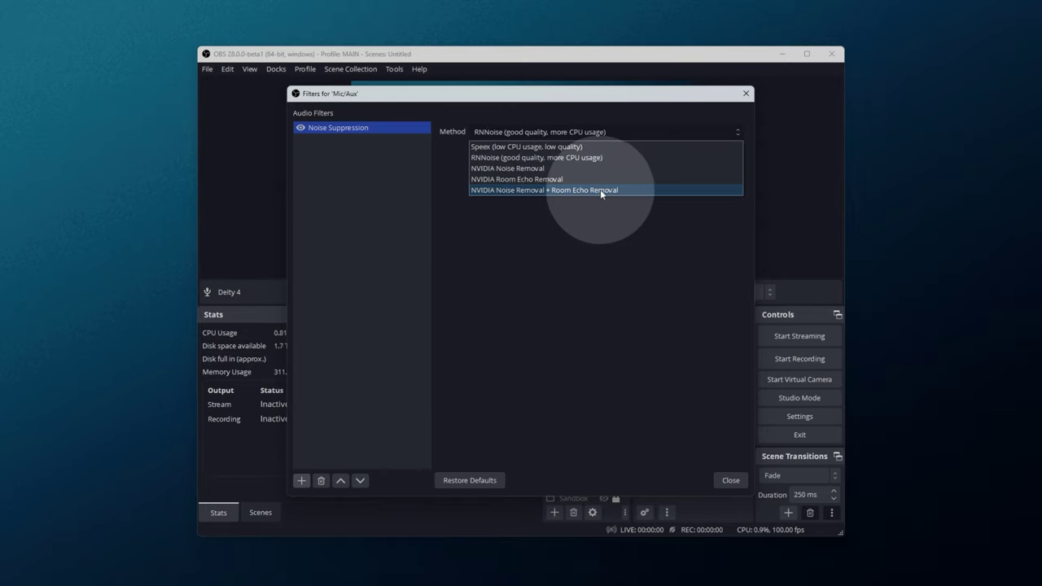
{"action": "left_click", "coordinate": [558, 105]}
Step: Switch the Mic/Aux Noise Suppression method to NVIDIA Noise Removal, with intensity at 0.92
{"action": "left_click_drag", "start_coordinate": [421, 101], "coordinate": [74, 142]}
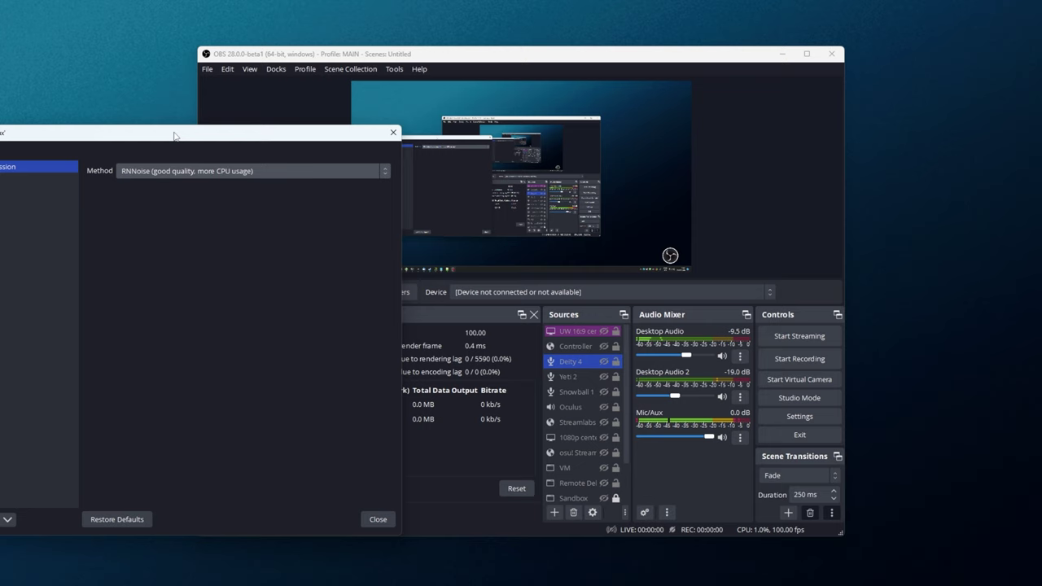
{"action": "left_click_drag", "start_coordinate": [169, 137], "coordinate": [528, 96]}
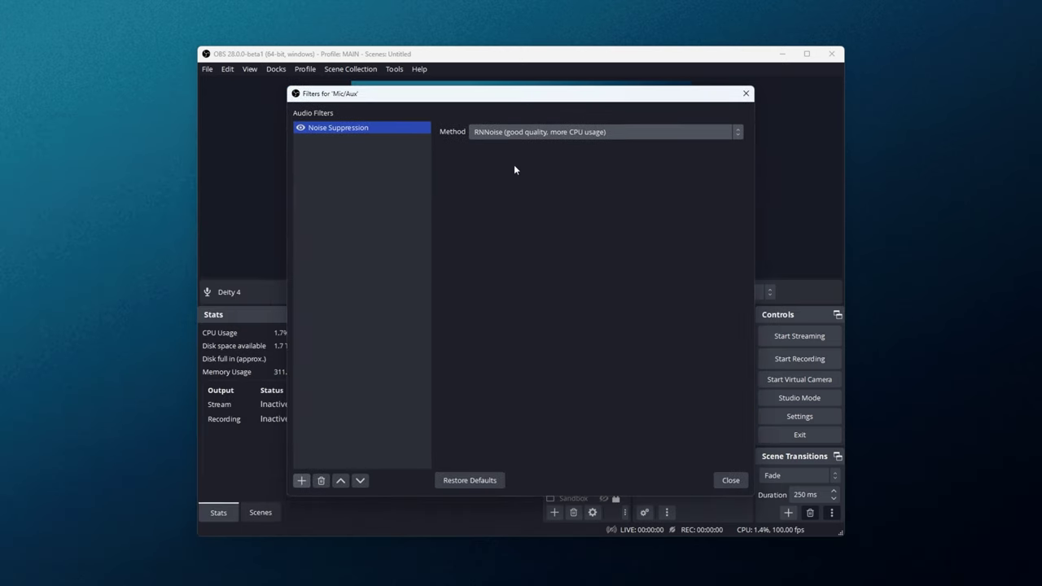
{"action": "left_click", "coordinate": [523, 133]}
{"action": "left_click", "coordinate": [537, 189]}
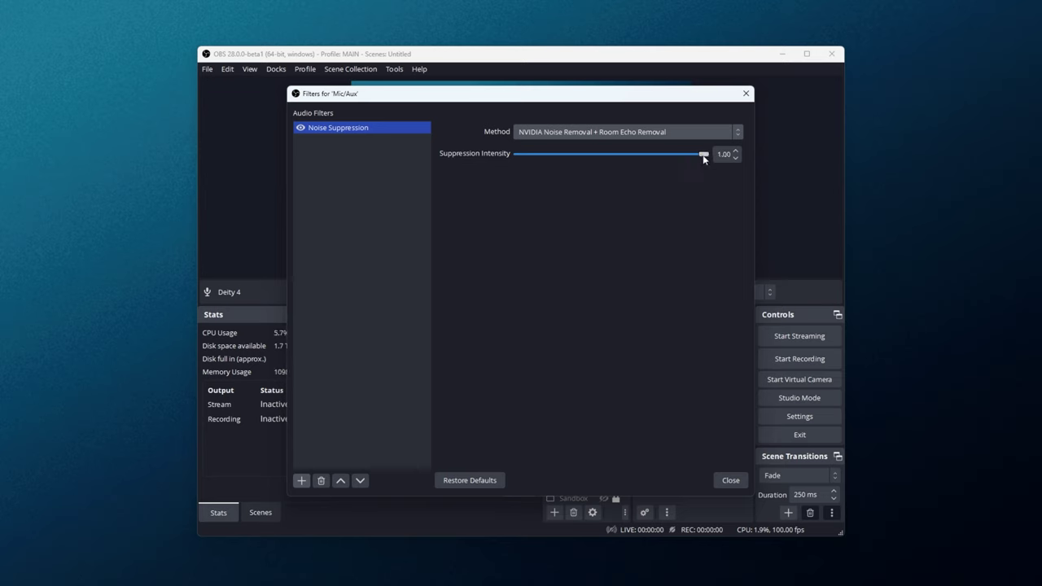
{"action": "left_click_drag", "start_coordinate": [704, 154], "coordinate": [678, 163]}
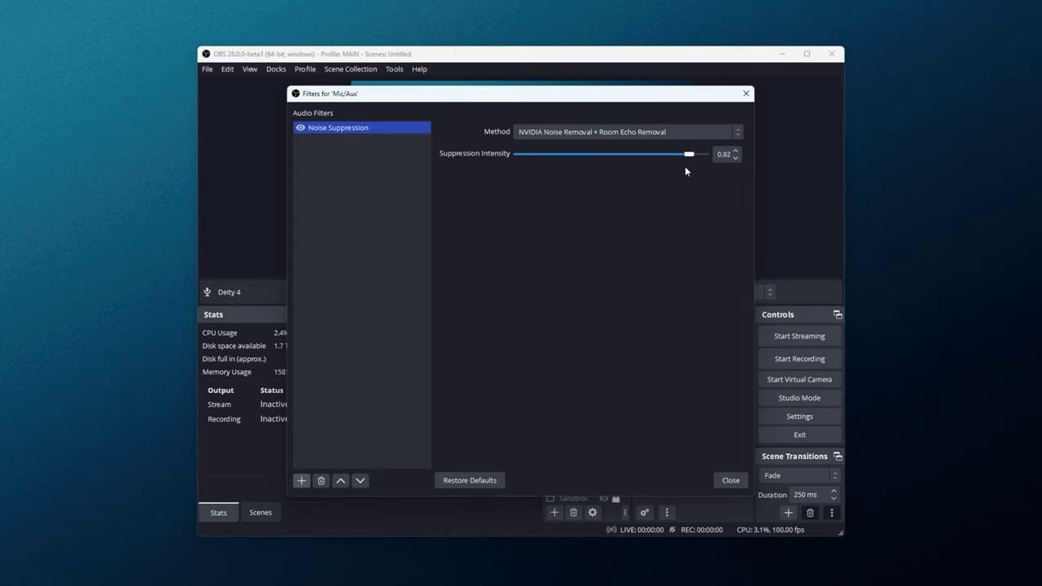
{"action": "left_click", "coordinate": [628, 131]}
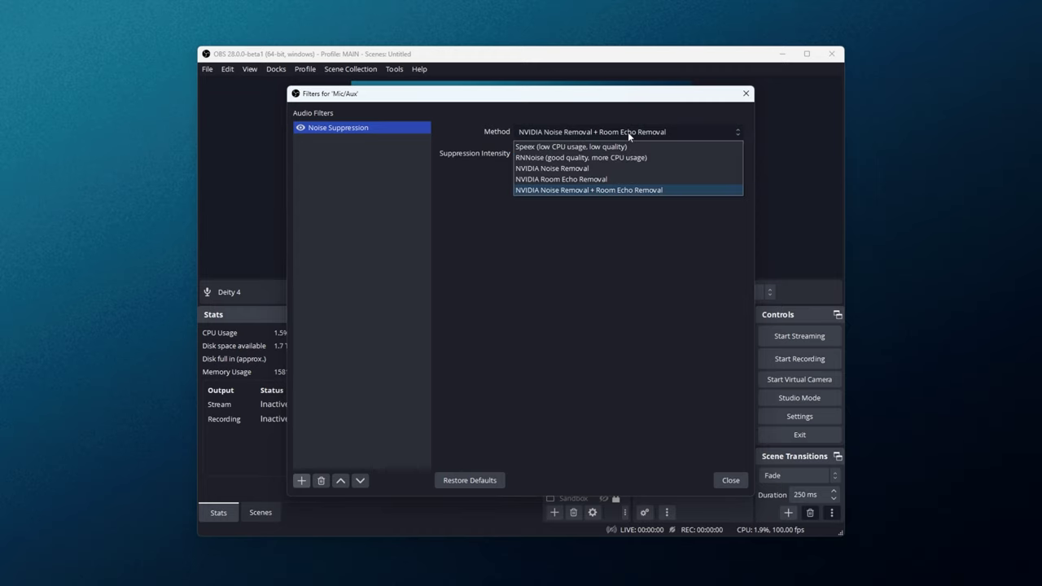
{"action": "left_click", "coordinate": [591, 190]}
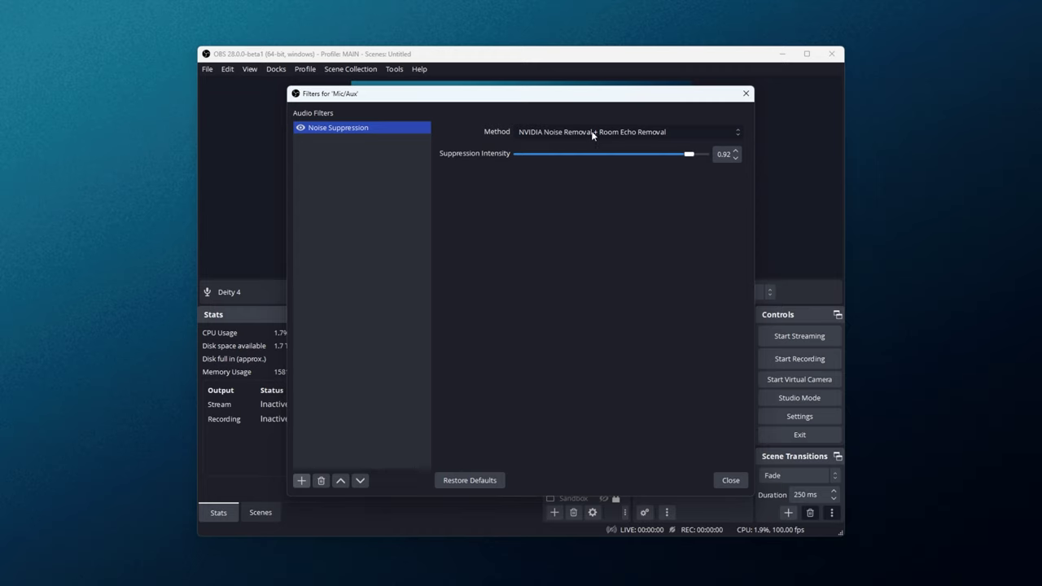
{"action": "left_click", "coordinate": [592, 132]}
{"action": "left_click", "coordinate": [574, 176]}
{"action": "key", "text": "Up"}
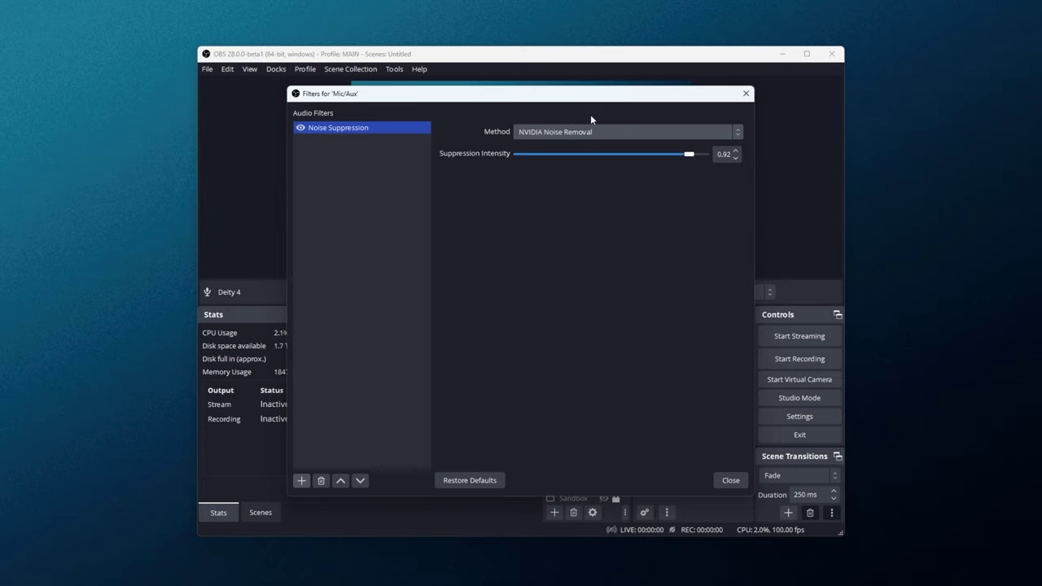
Step: Open Task Manager on the GPU performance graphs, placed beside the OBS filters window
{"action": "right_click", "coordinate": [399, 585]}
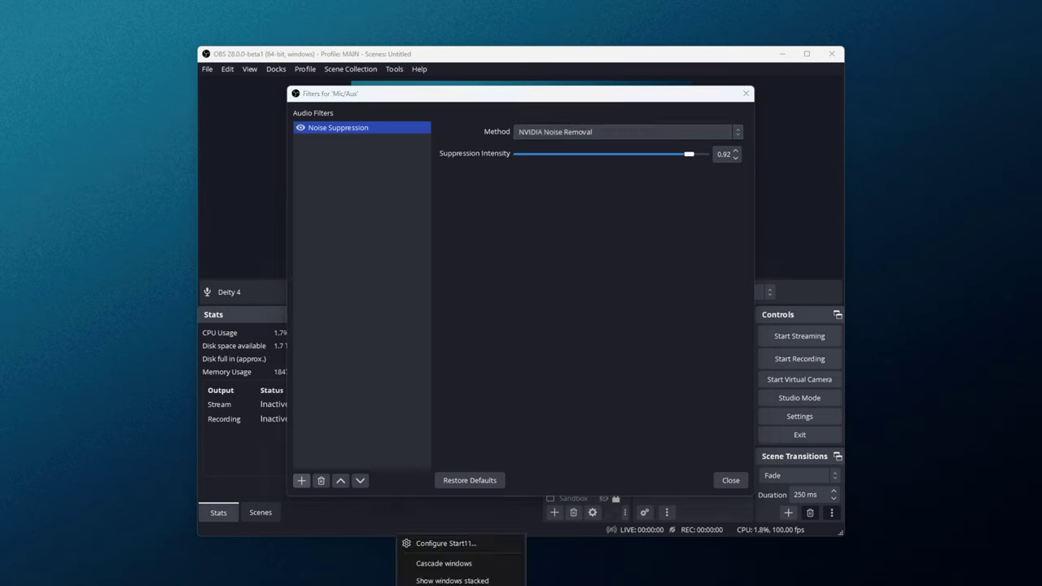
{"action": "left_click", "coordinate": [559, 503]}
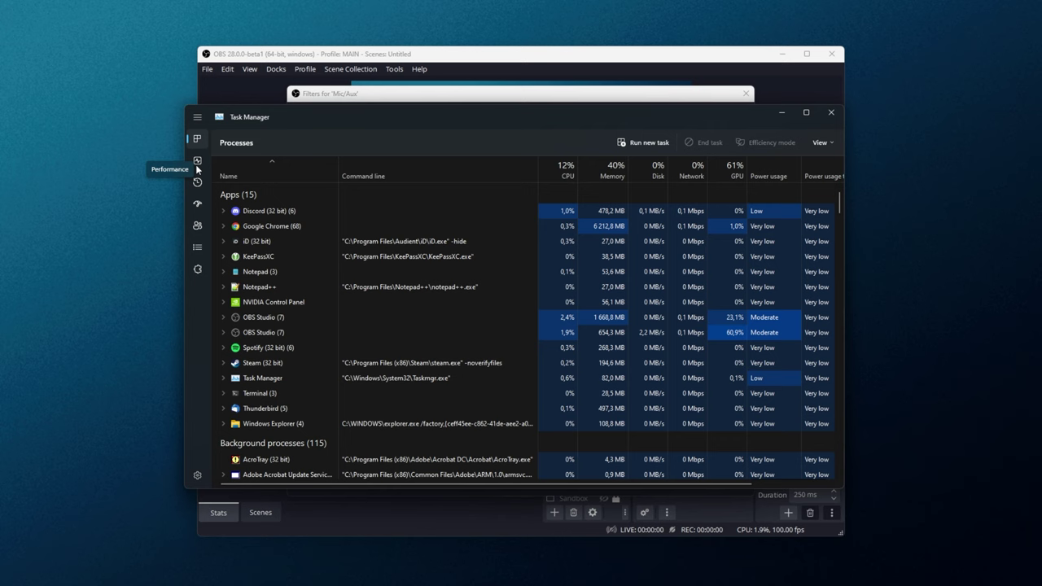
{"action": "key", "text": "ctrl+Tab"}
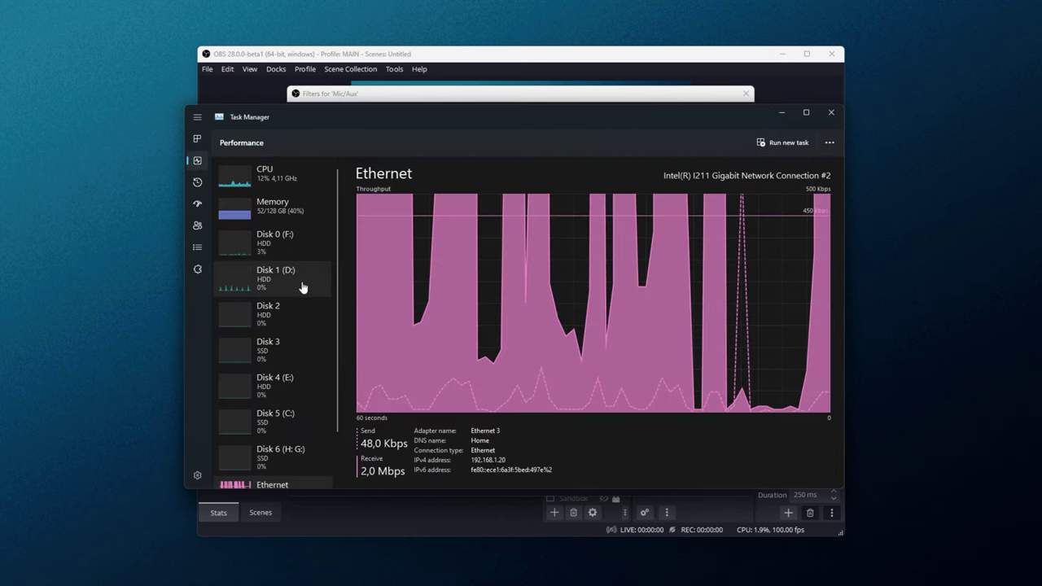
{"action": "scroll", "coordinate": [308, 310], "scroll_direction": "down", "scroll_amount": 2}
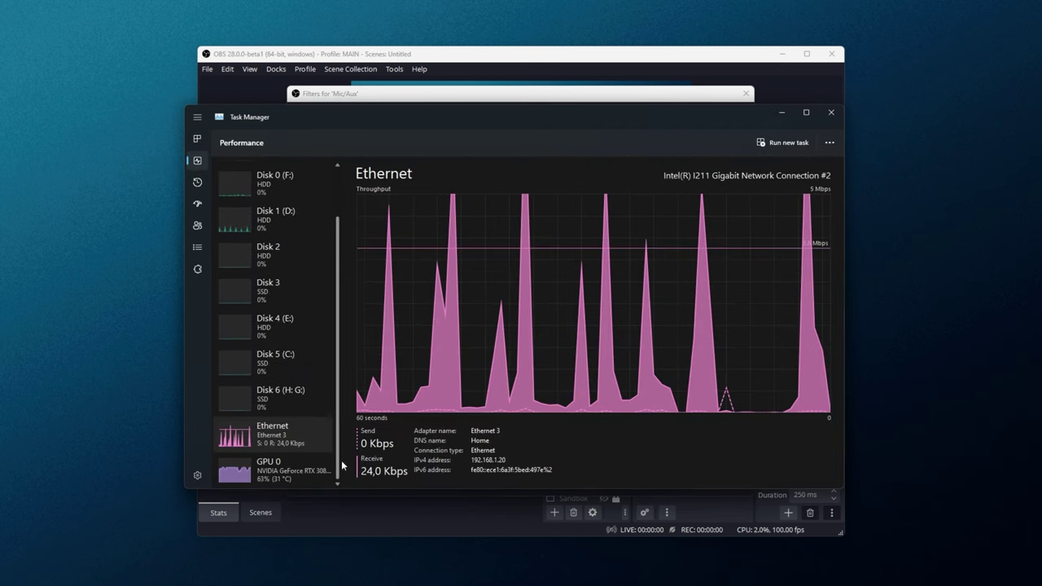
{"action": "key", "text": "Down"}
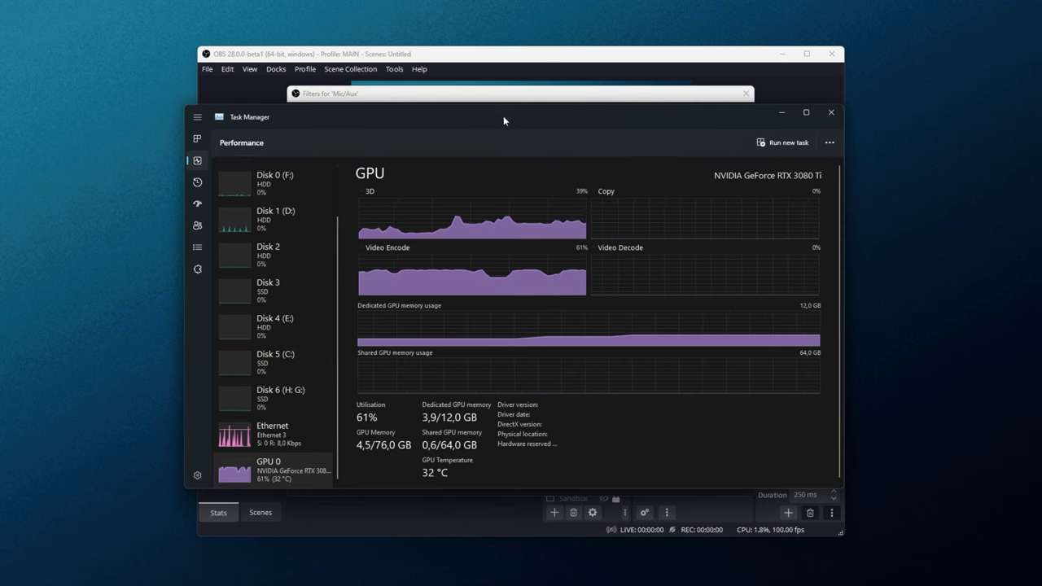
{"action": "left_click_drag", "start_coordinate": [503, 115], "coordinate": [260, 205]}
{"action": "left_click", "coordinate": [500, 175]}
Step: Cycle the method through RNNoise, NVIDIA Noise Removal and NVIDIA Room Echo Removal while watching GPU load
{"action": "left_click", "coordinate": [566, 133]}
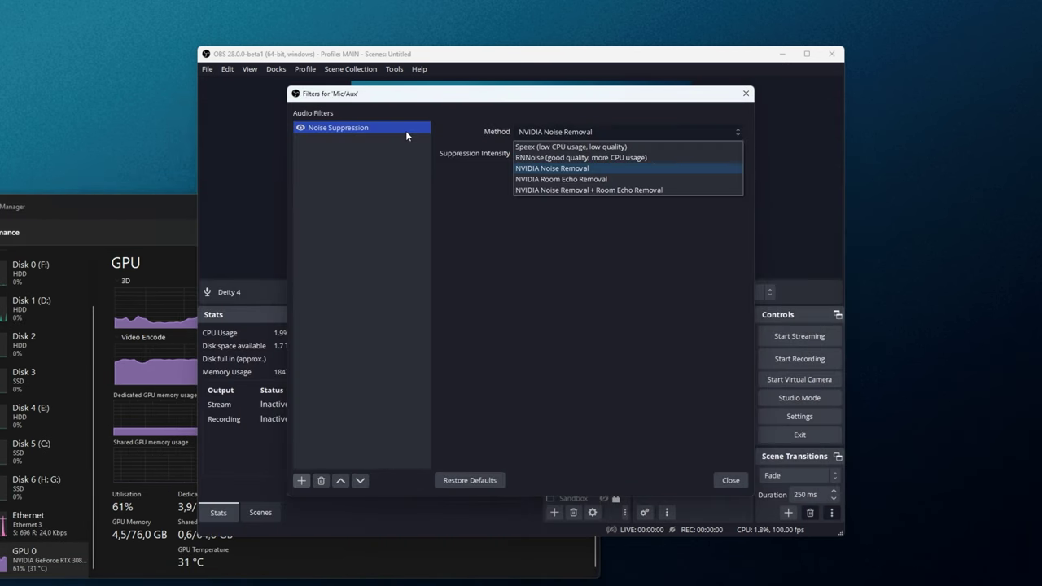
{"action": "left_click", "coordinate": [547, 157]}
{"action": "left_click_drag", "start_coordinate": [187, 206], "coordinate": [402, 191]}
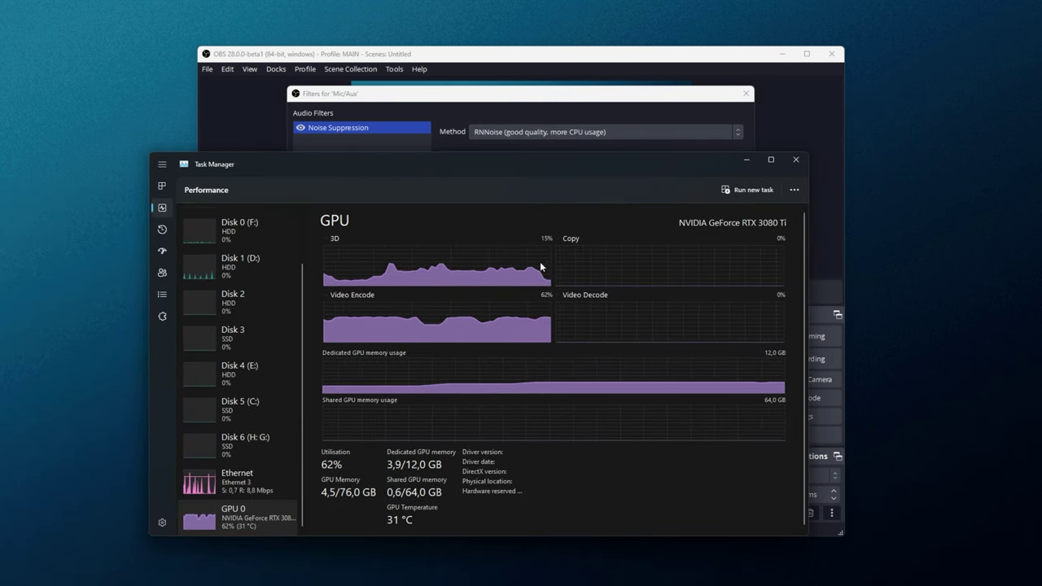
{"action": "left_click", "coordinate": [594, 134]}
{"action": "left_click", "coordinate": [585, 170]}
{"action": "left_click", "coordinate": [190, 164]}
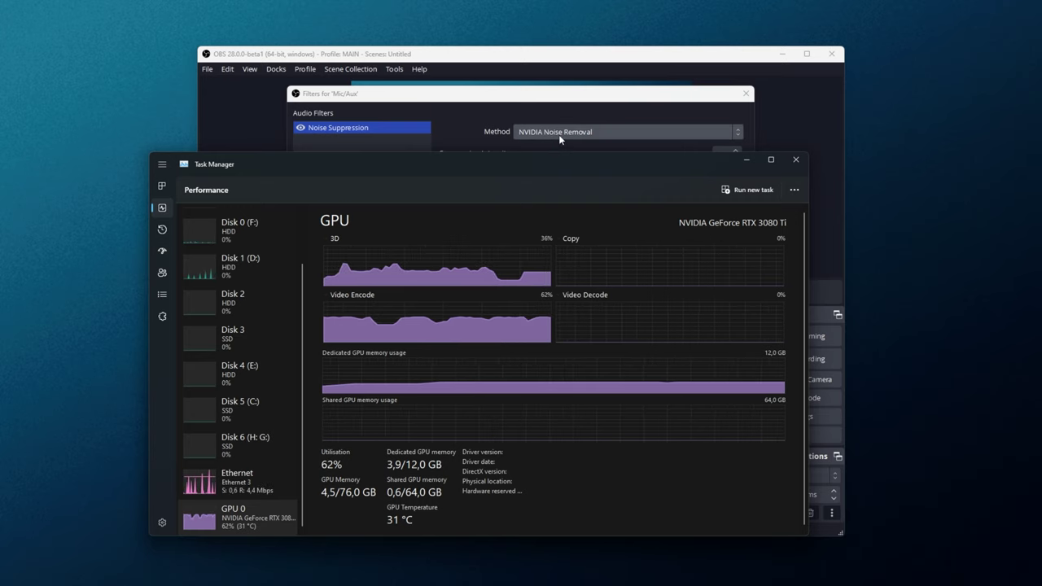
{"action": "left_click", "coordinate": [580, 135]}
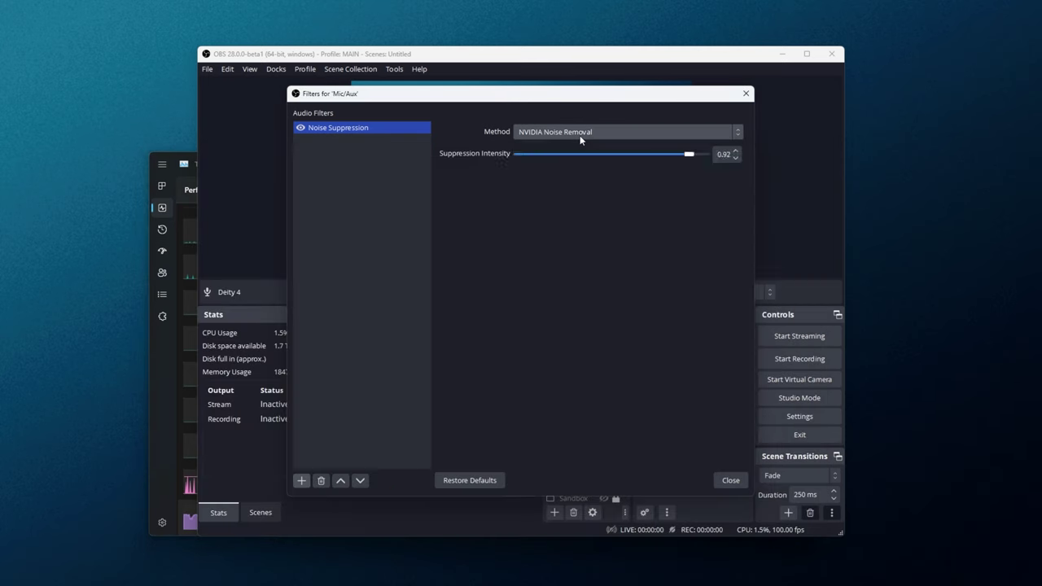
{"action": "left_click", "coordinate": [579, 136]}
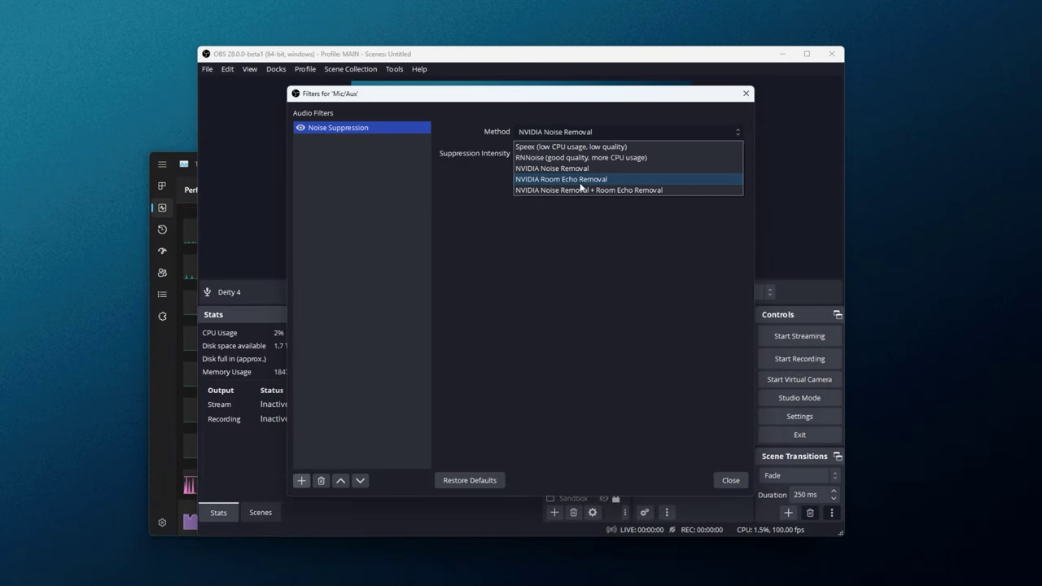
{"action": "left_click", "coordinate": [581, 179]}
{"action": "left_click", "coordinate": [186, 163]}
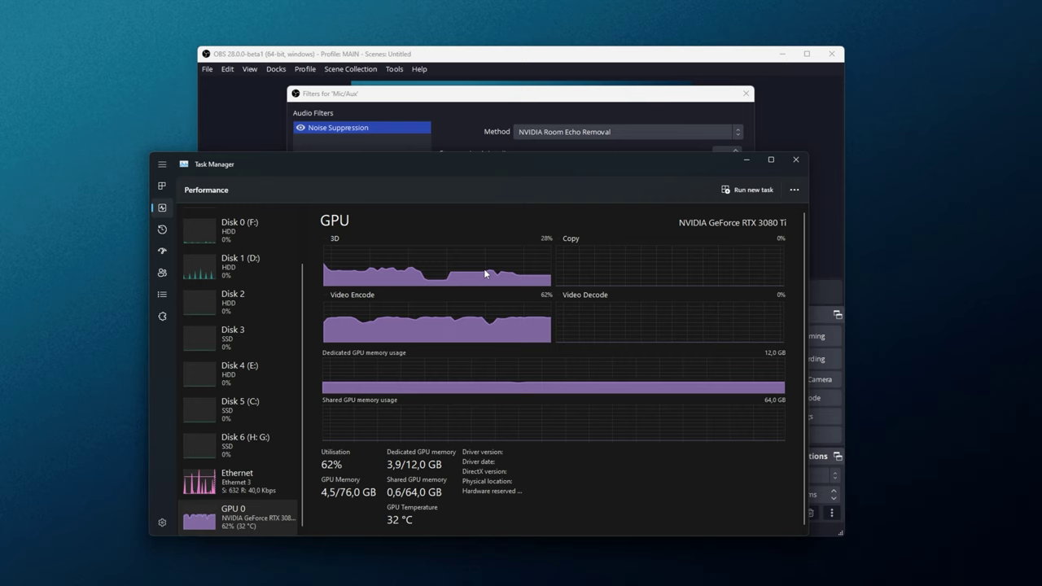
Step: Settle on NVIDIA Noise Removal + Room Echo Removal, check its GPU load, then minimise Task Manager
{"action": "left_click", "coordinate": [486, 135]}
{"action": "left_click", "coordinate": [570, 132]}
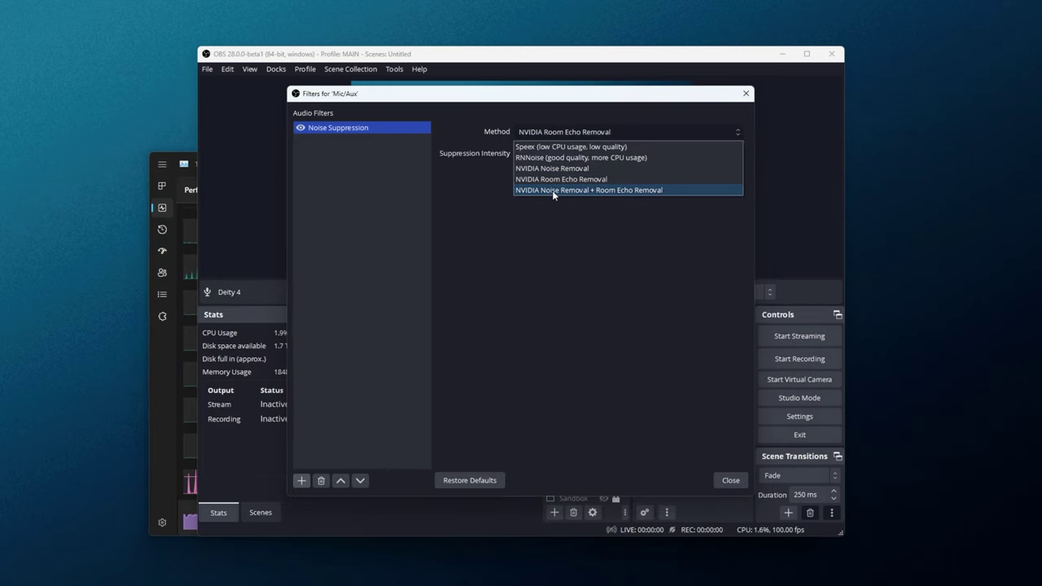
{"action": "left_click", "coordinate": [553, 190]}
{"action": "left_click", "coordinate": [154, 365]}
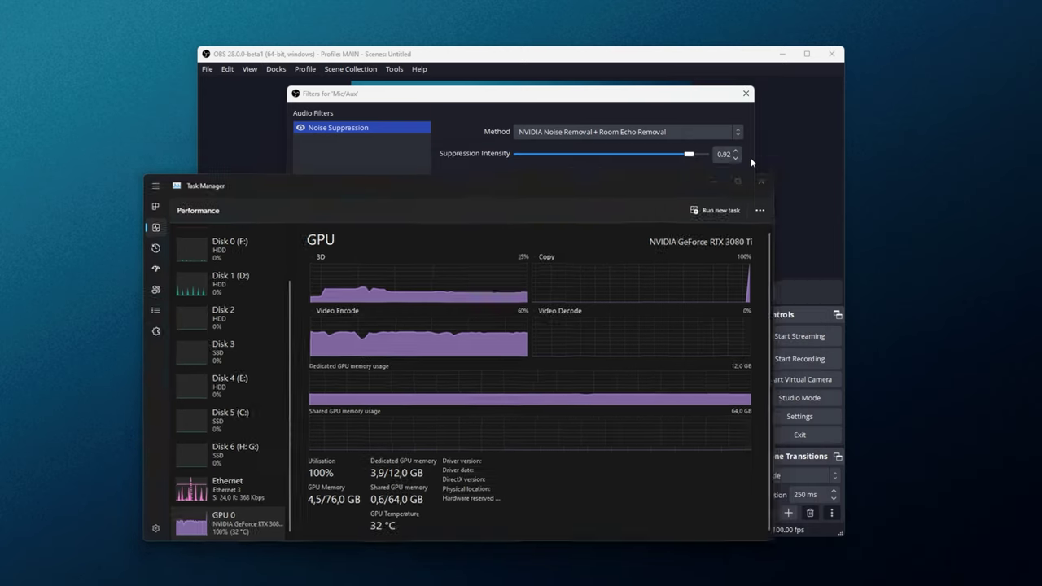
{"action": "left_click", "coordinate": [747, 161]}
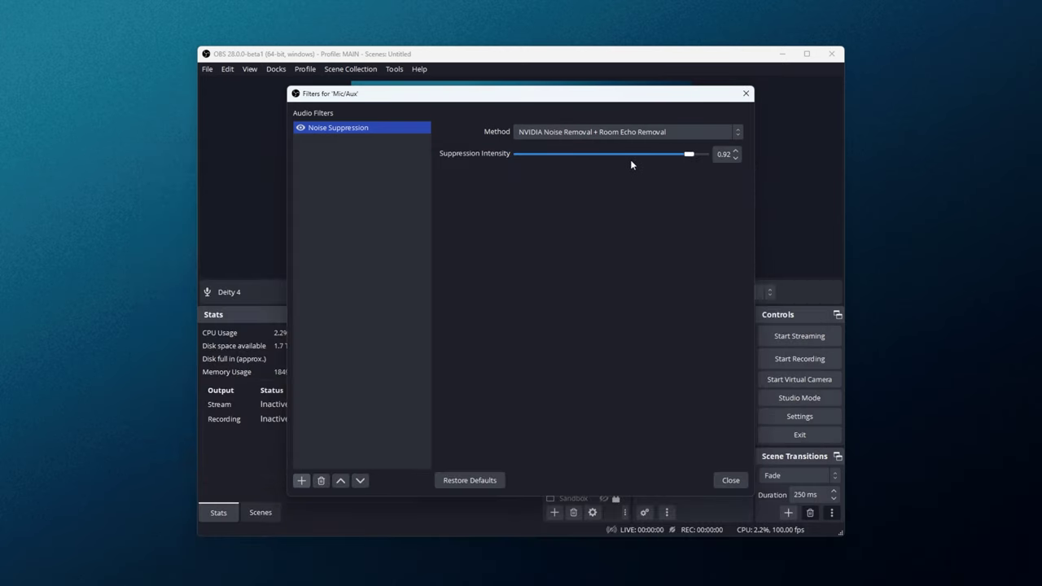
{"action": "left_click", "coordinate": [618, 133]}
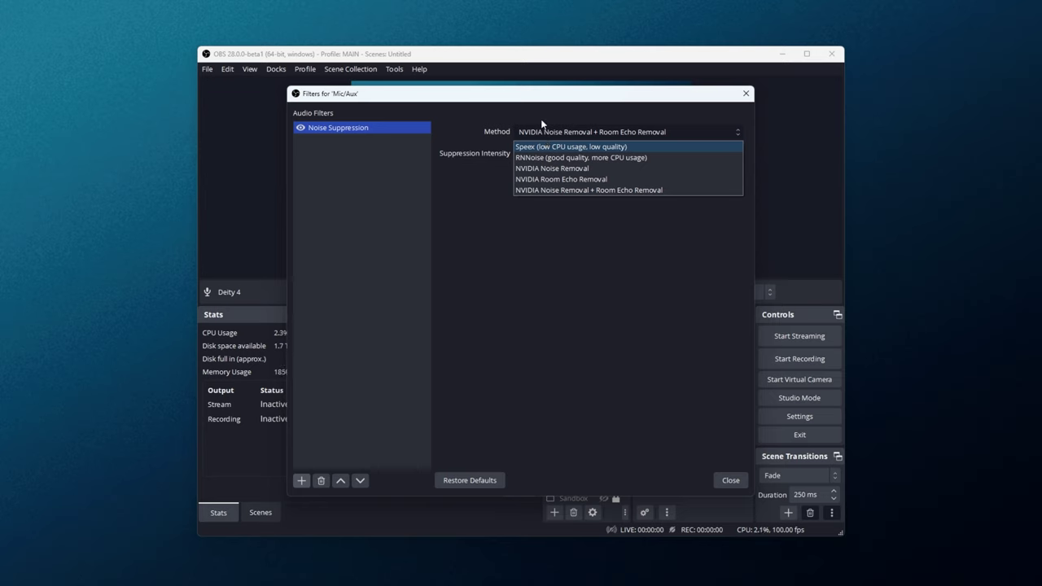
{"action": "left_click", "coordinate": [405, 127]}
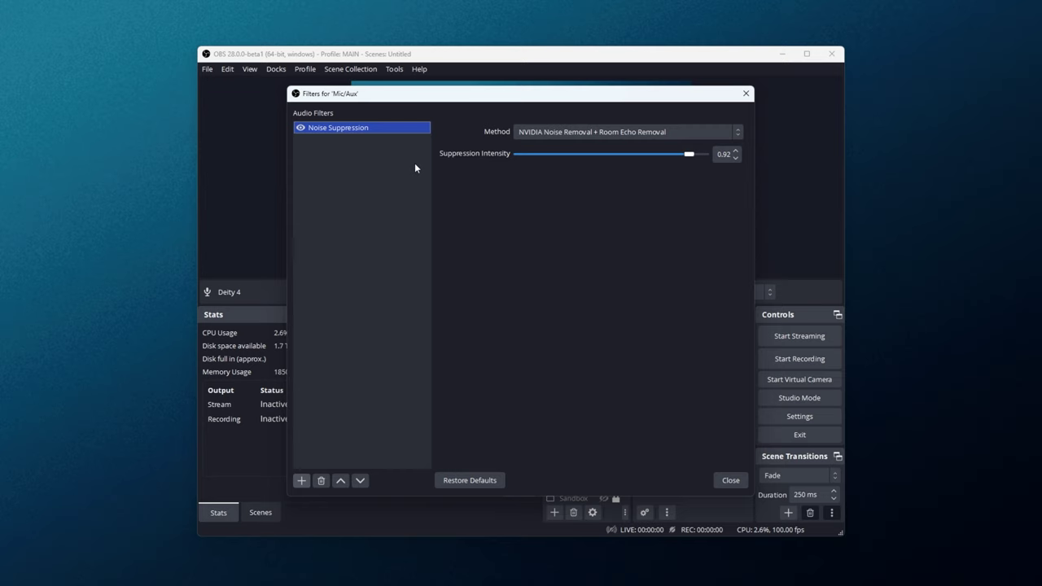
Step: Remove the Noise Suppression filter, close the filters window and select the osu! Stream source
{"action": "left_click", "coordinate": [322, 481]}
{"action": "left_click", "coordinate": [570, 308]}
{"action": "left_click", "coordinate": [710, 481]}
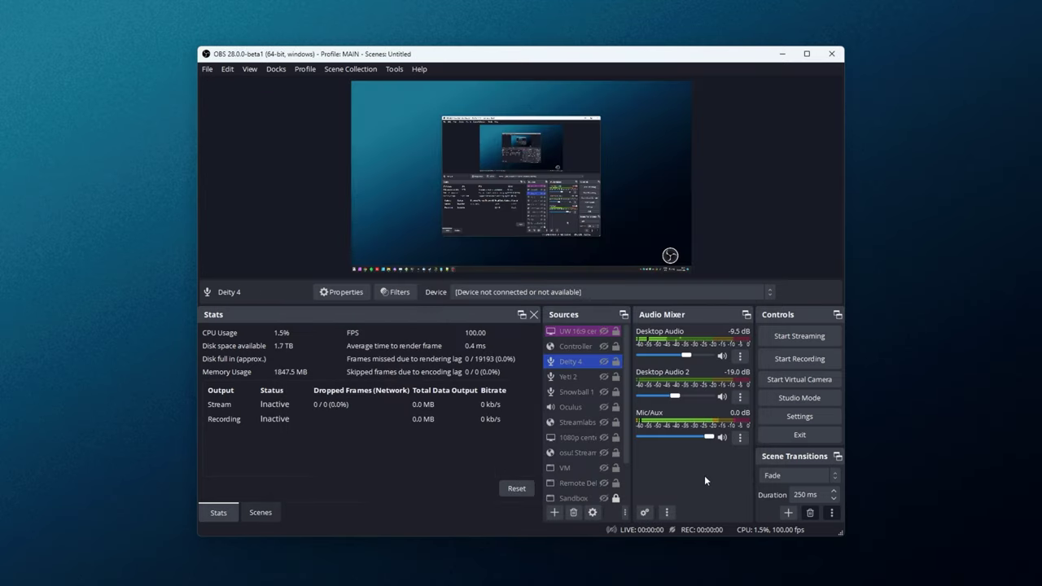
{"action": "left_click", "coordinate": [600, 453]}
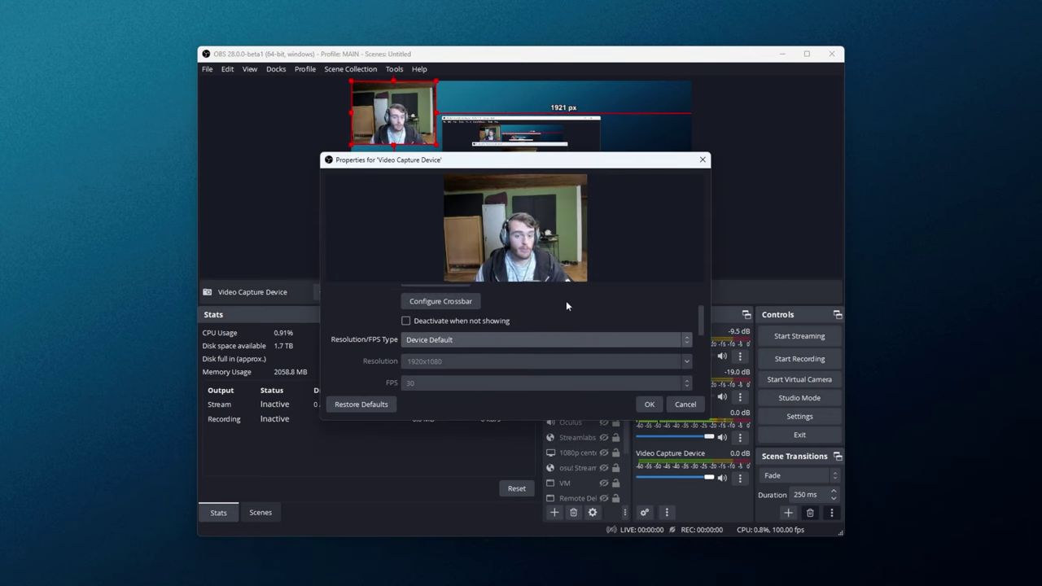
Step: Set the webcam's camera zoom to 153 and confirm the Video Capture Device properties
{"action": "scroll", "coordinate": [440, 342], "scroll_direction": "up", "scroll_amount": 2}
{"action": "left_click", "coordinate": [435, 343]}
{"action": "left_click_drag", "start_coordinate": [16, 5], "coordinate": [358, 151]}
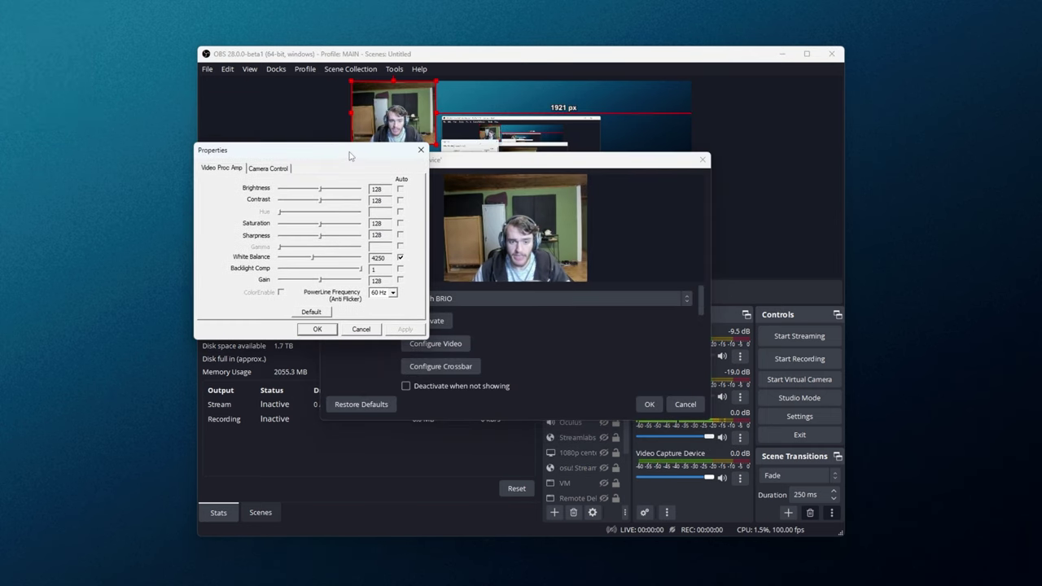
{"action": "left_click", "coordinate": [268, 168]}
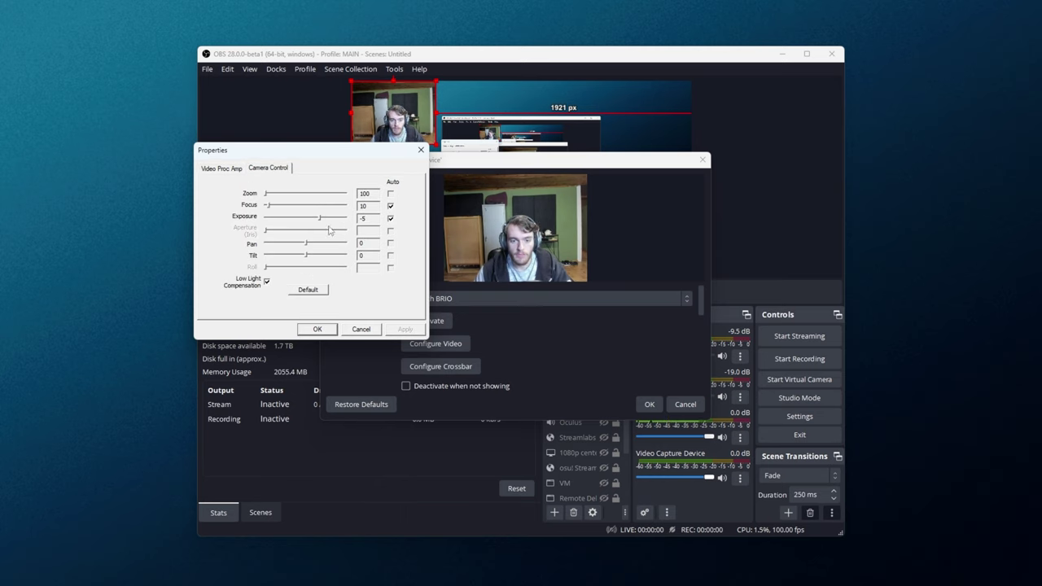
{"action": "left_click_drag", "start_coordinate": [280, 193], "coordinate": [278, 192]}
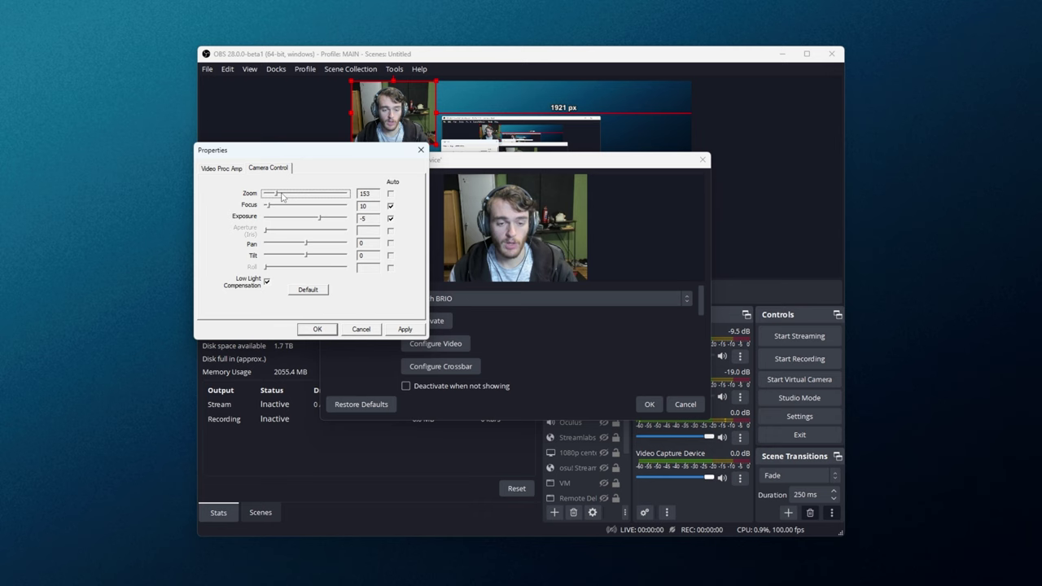
{"action": "left_click", "coordinate": [317, 329]}
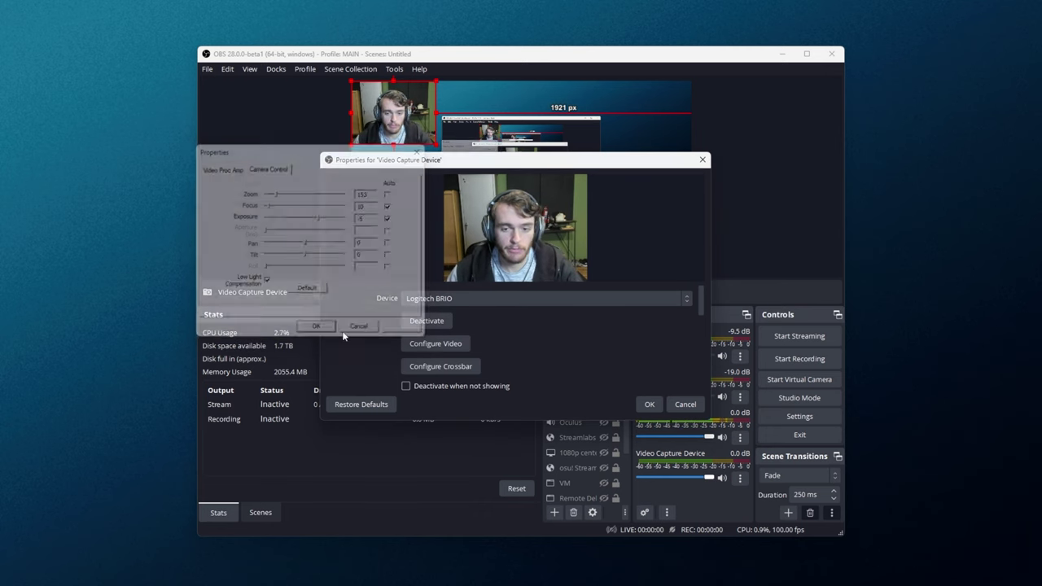
{"action": "left_click", "coordinate": [651, 401]}
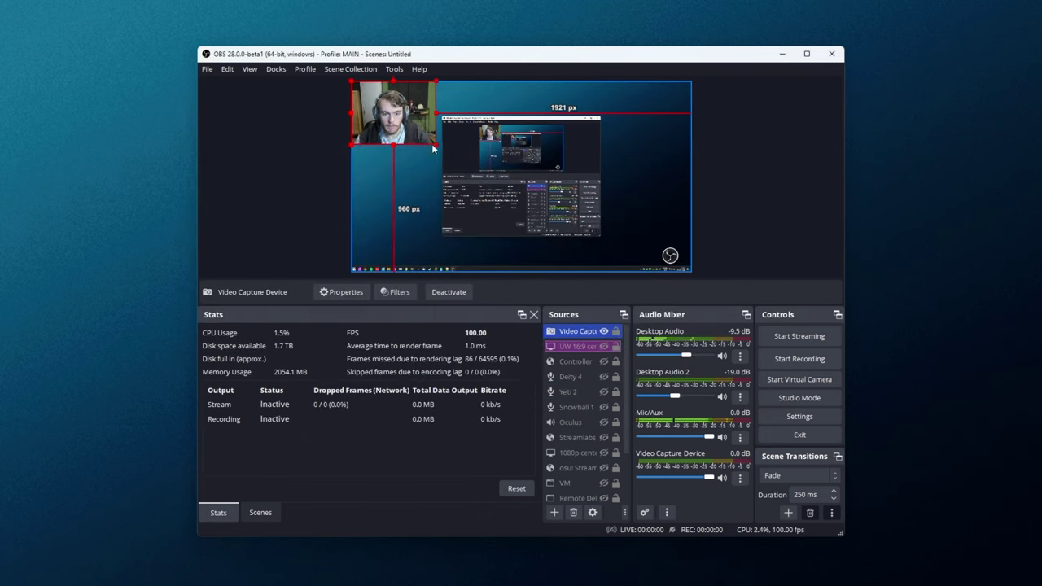
Step: Enlarge and centre the webcam in the preview, then give it an NVIDIA Background Removal filter
{"action": "left_click_drag", "start_coordinate": [433, 148], "coordinate": [464, 202]}
{"action": "right_click", "coordinate": [591, 334]}
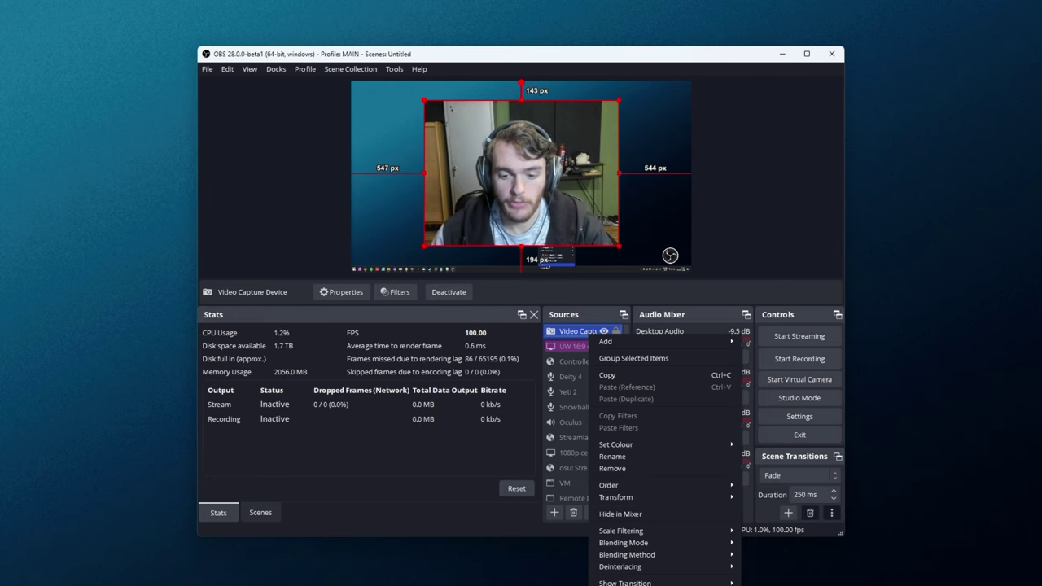
{"action": "left_click", "coordinate": [622, 582]}
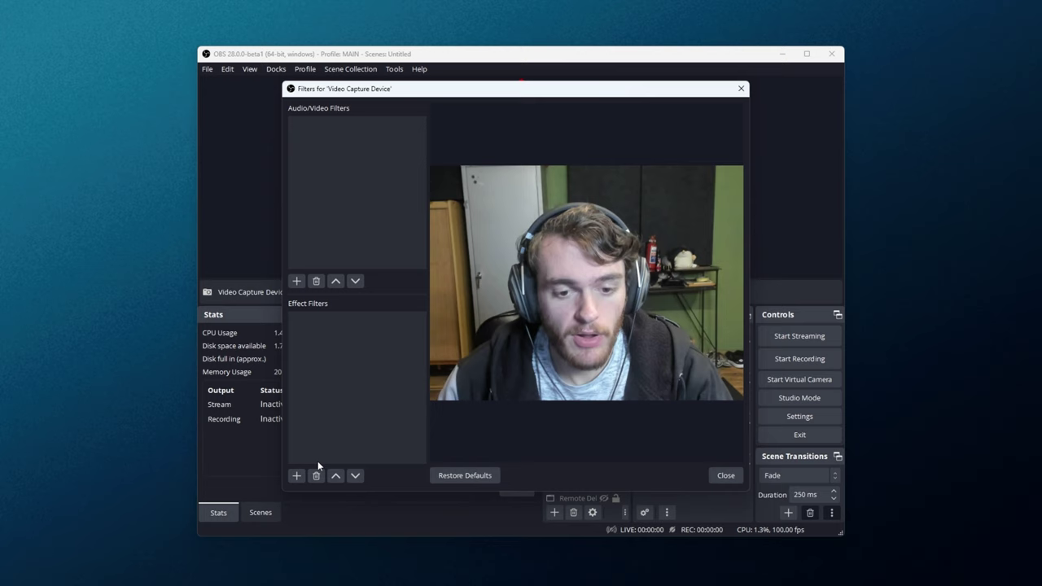
{"action": "left_click", "coordinate": [296, 475]}
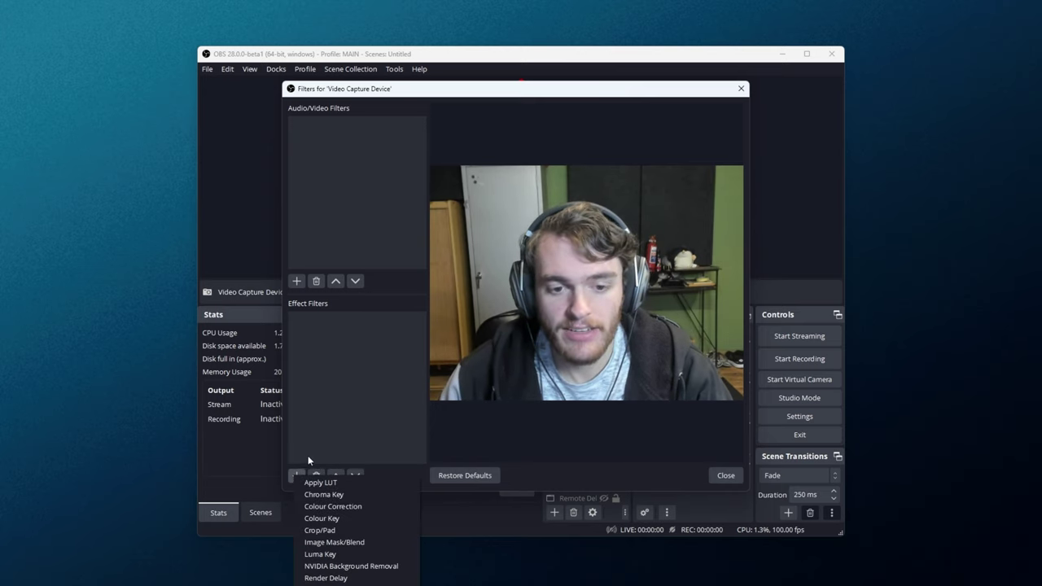
{"action": "left_click", "coordinate": [364, 571]}
{"action": "left_click", "coordinate": [488, 306]}
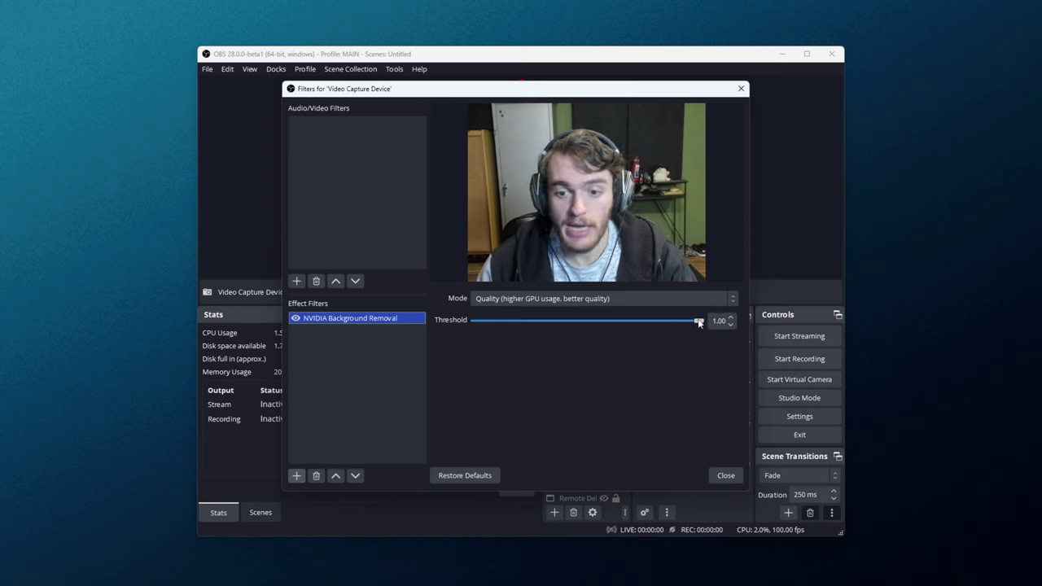
Step: Set the background removal to Quality mode with threshold 0.60
{"action": "left_click_drag", "start_coordinate": [699, 322], "coordinate": [564, 325]}
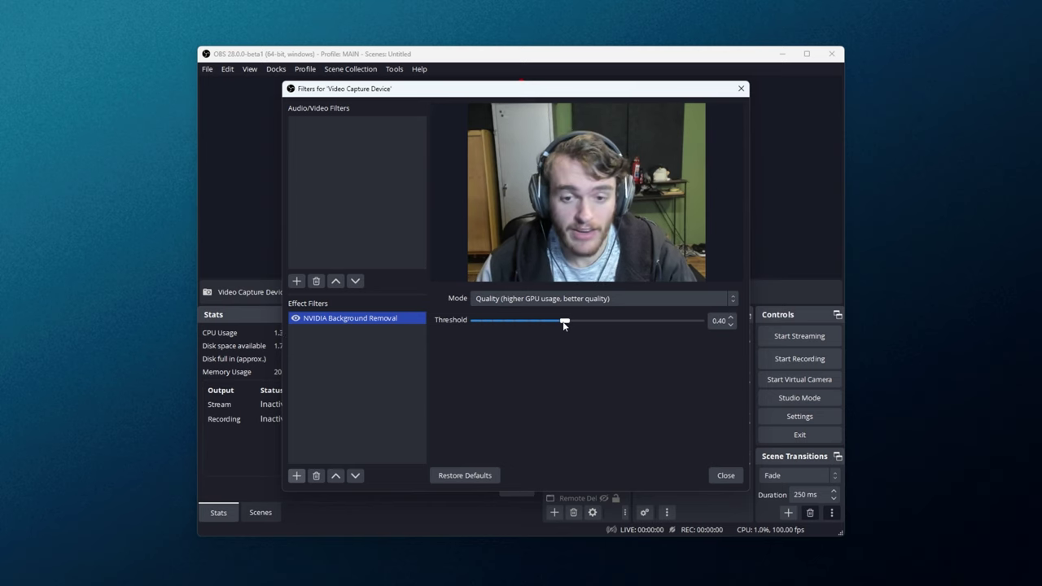
{"action": "left_click", "coordinate": [564, 299]}
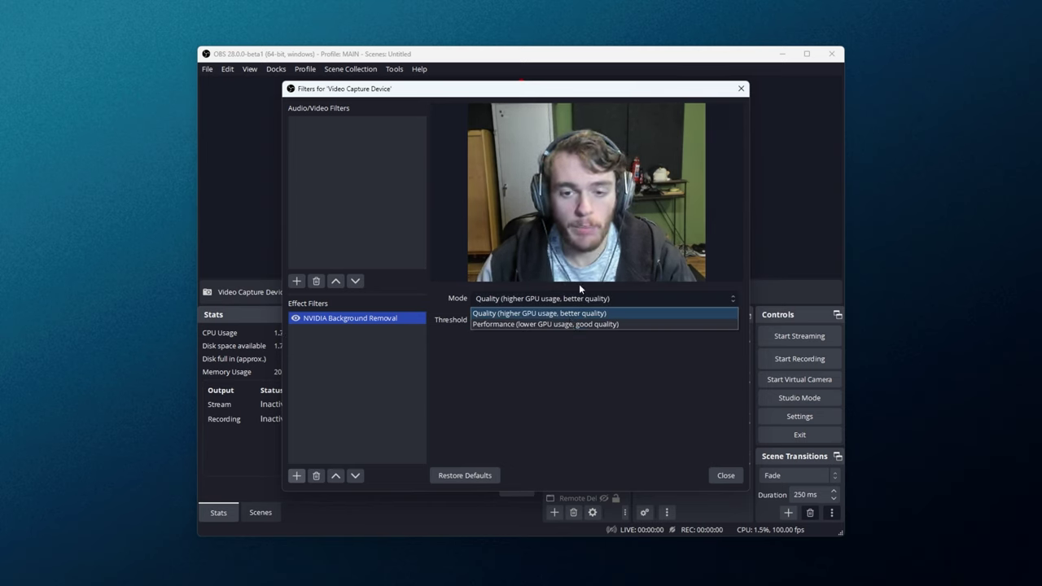
{"action": "left_click", "coordinate": [533, 324]}
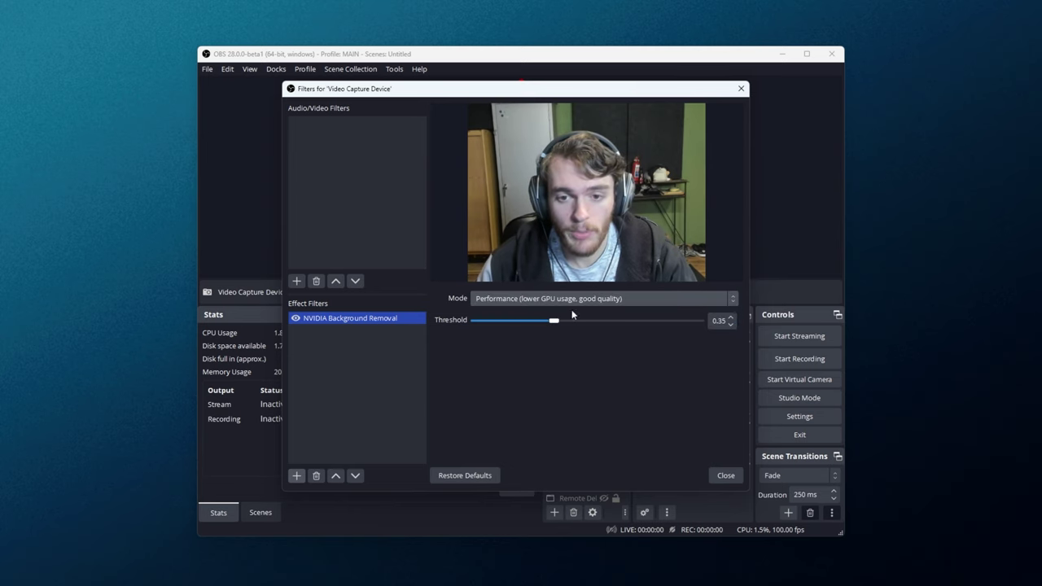
{"action": "left_click", "coordinate": [572, 300]}
{"action": "left_click", "coordinate": [574, 318]}
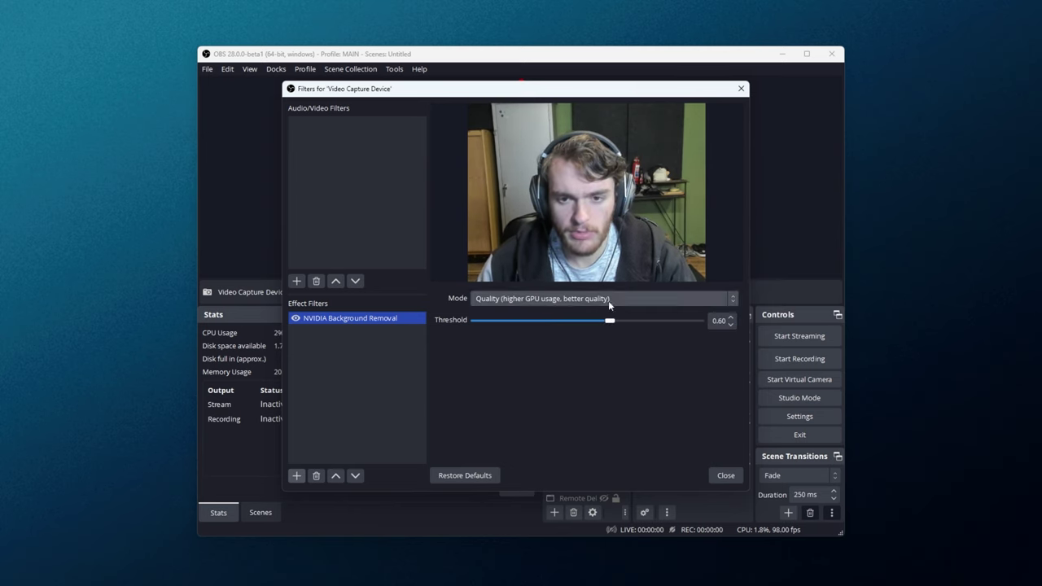
{"action": "left_click_drag", "start_coordinate": [545, 93], "coordinate": [528, 302]}
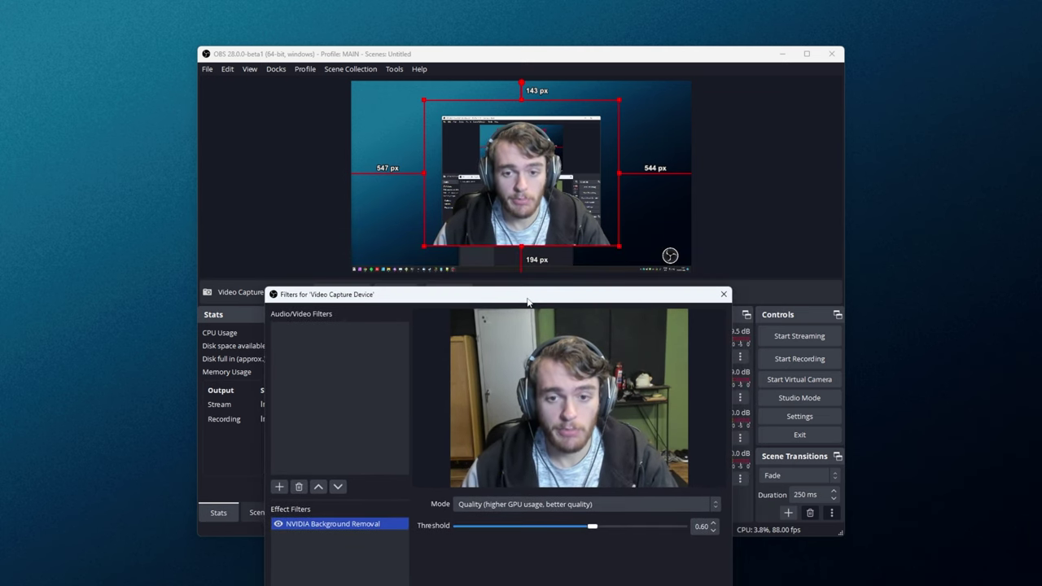
Step: Fit the webcam inside the canvas and try Performance mode before returning to Quality mode
{"action": "left_click_drag", "start_coordinate": [521, 99], "coordinate": [523, 69]}
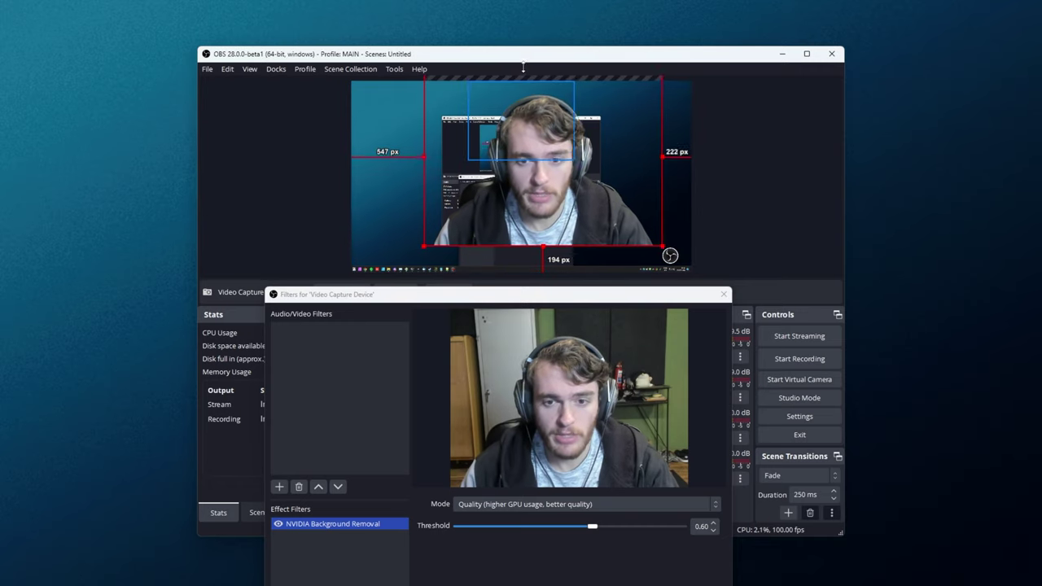
{"action": "left_click_drag", "start_coordinate": [618, 185], "coordinate": [594, 209]}
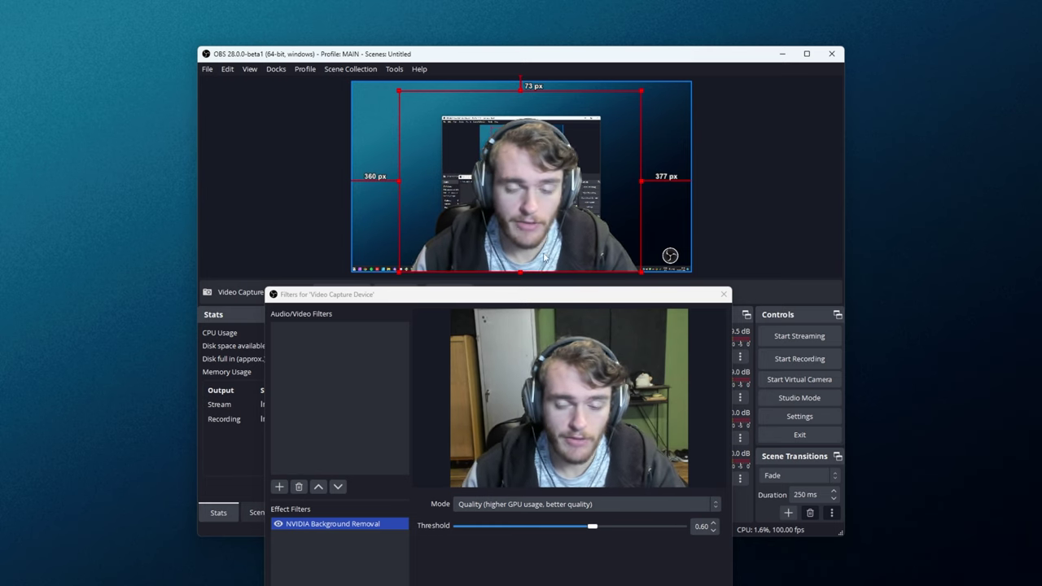
{"action": "left_click_drag", "start_coordinate": [537, 294], "coordinate": [529, 129]}
{"action": "left_click", "coordinate": [570, 339]}
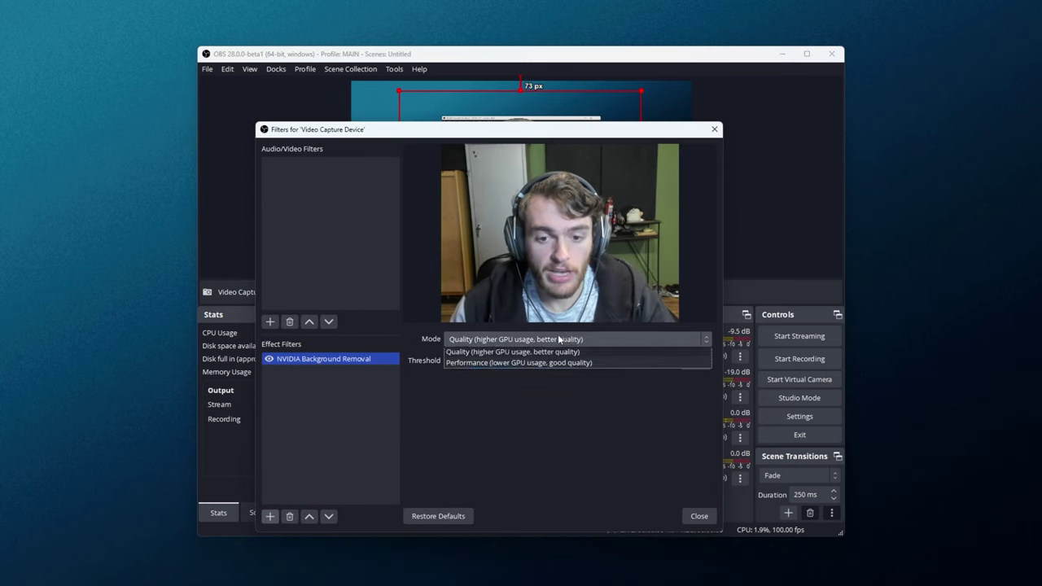
{"action": "left_click", "coordinate": [487, 365]}
{"action": "left_click_drag", "start_coordinate": [521, 138], "coordinate": [522, 289]}
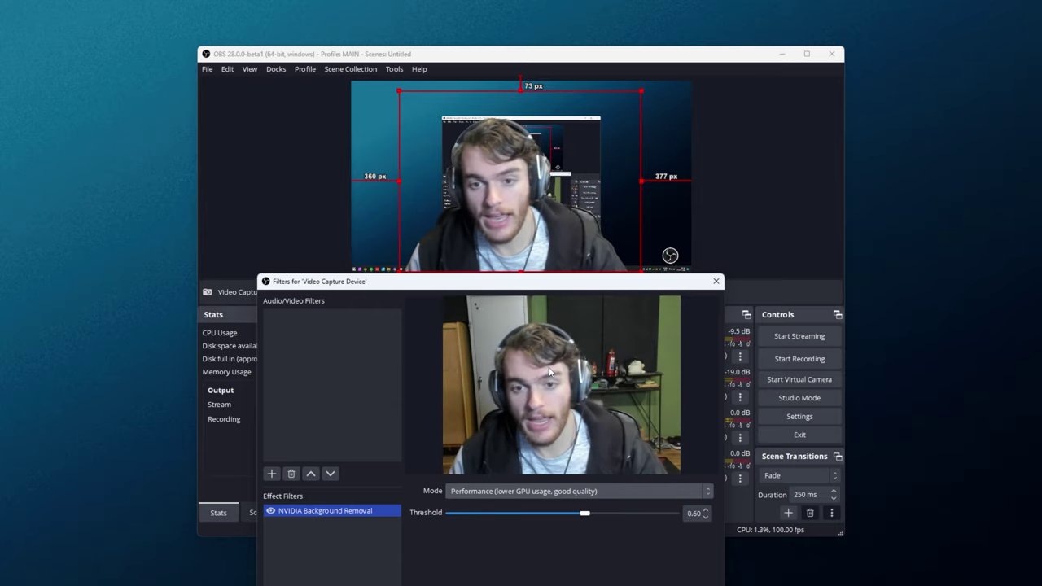
{"action": "left_click", "coordinate": [570, 491]}
{"action": "left_click", "coordinate": [570, 506]}
Step: Adjust the removal threshold to 0.50, keeping Quality mode, and close the filters window
{"action": "left_click_drag", "start_coordinate": [585, 514], "coordinate": [676, 515]}
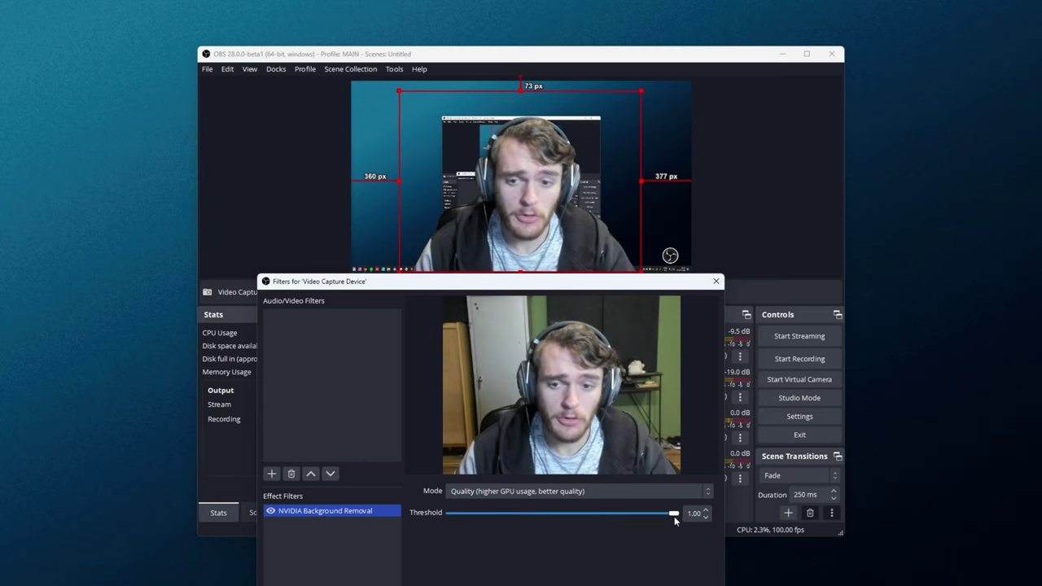
{"action": "left_click_drag", "start_coordinate": [674, 516], "coordinate": [474, 515]}
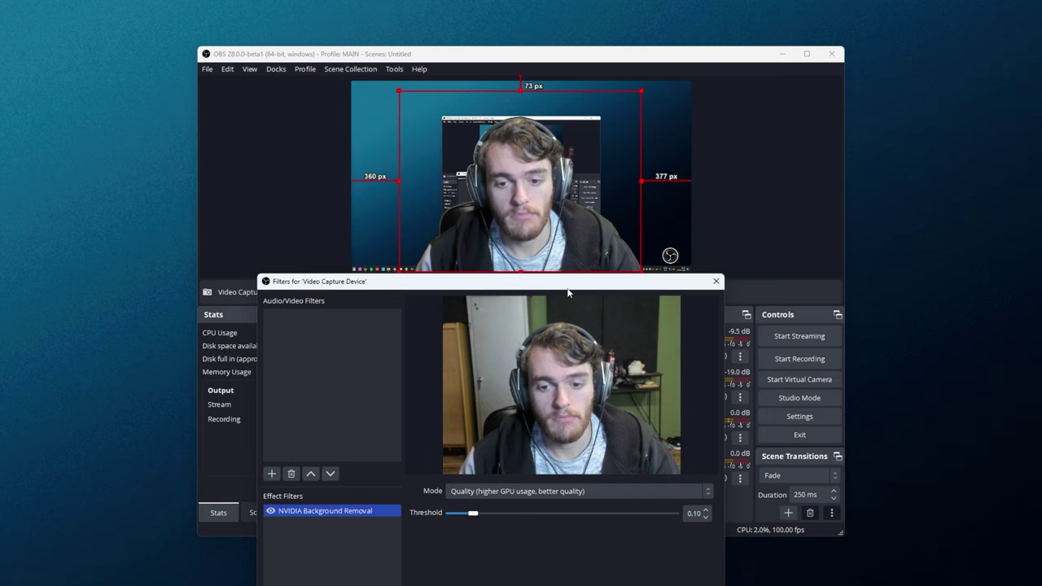
{"action": "left_click", "coordinate": [499, 494]}
{"action": "left_click", "coordinate": [492, 499]}
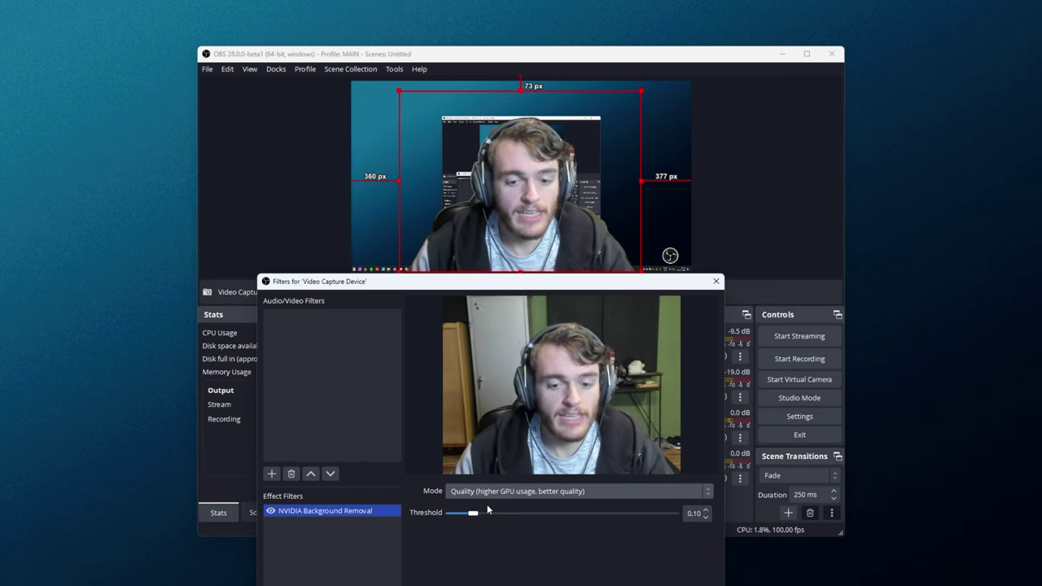
{"action": "left_click_drag", "start_coordinate": [474, 513], "coordinate": [562, 515]}
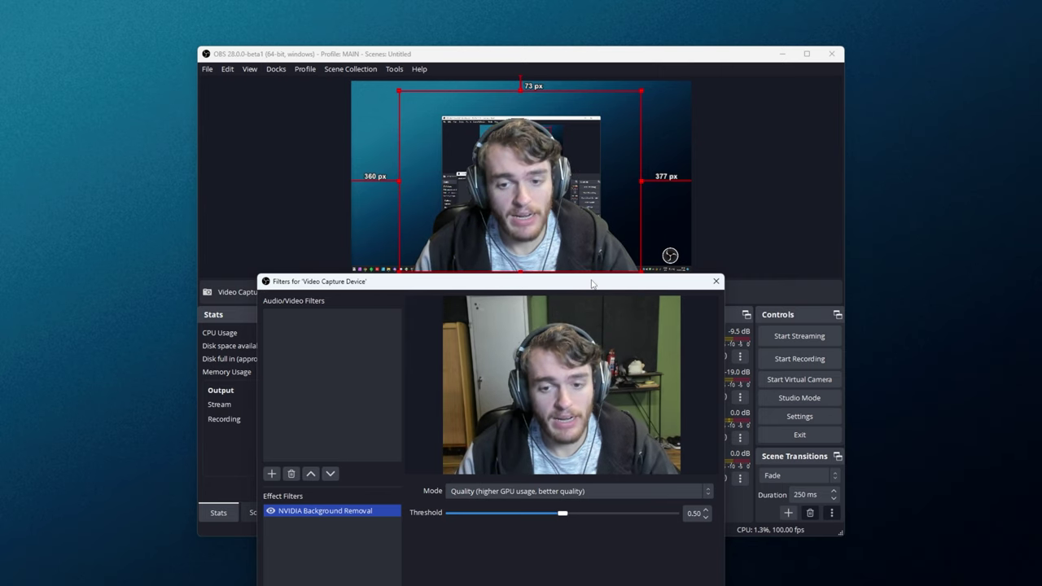
{"action": "left_click_drag", "start_coordinate": [591, 281], "coordinate": [592, 149]}
{"action": "left_click", "coordinate": [700, 531]}
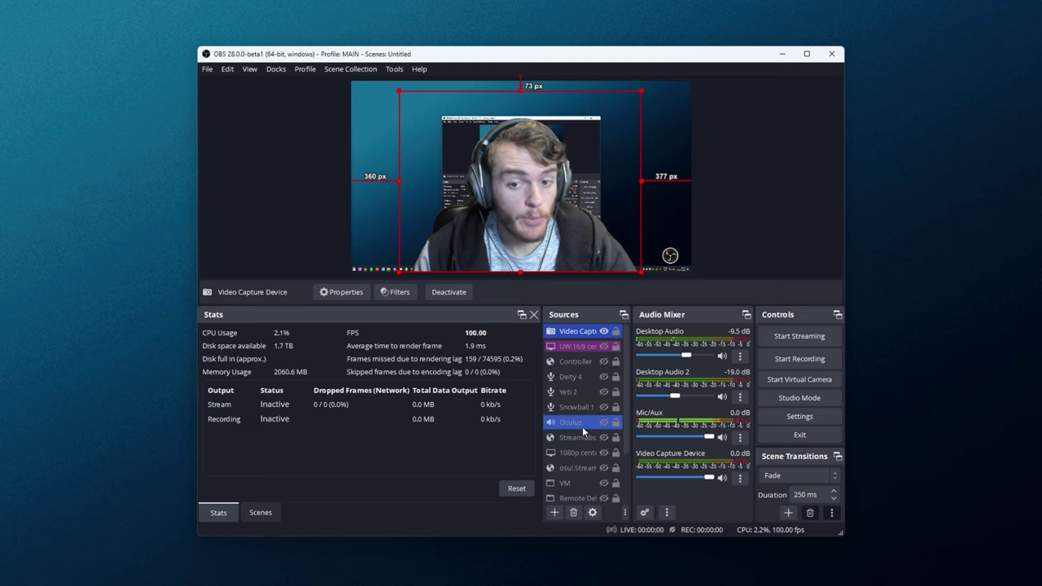
Step: Hide the Video Capture Device source, deselect it, and minimise OBS to the desktop
{"action": "left_click", "coordinate": [604, 331]}
{"action": "left_click", "coordinate": [612, 435]}
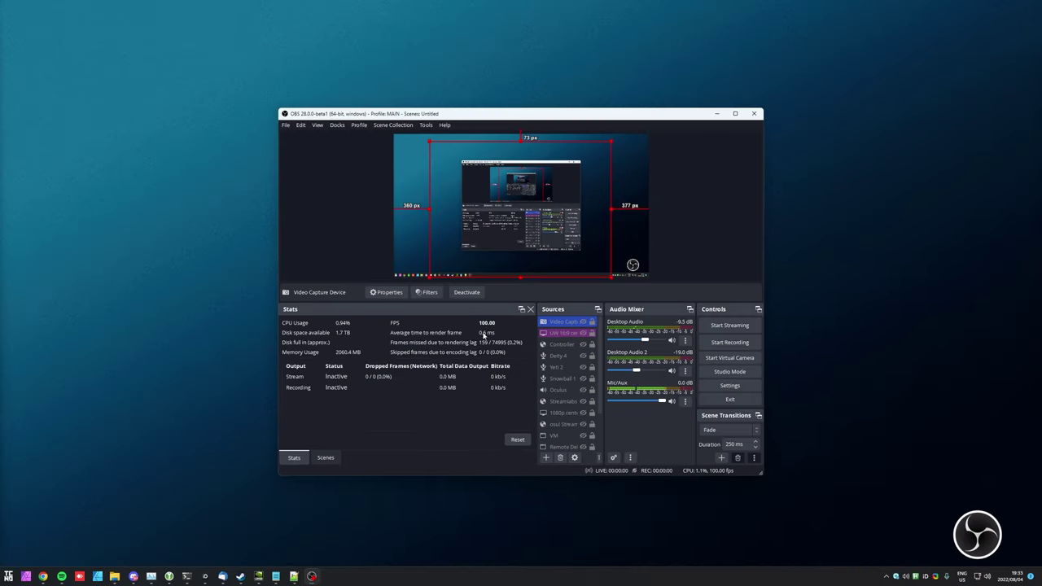
{"action": "left_click", "coordinate": [682, 251]}
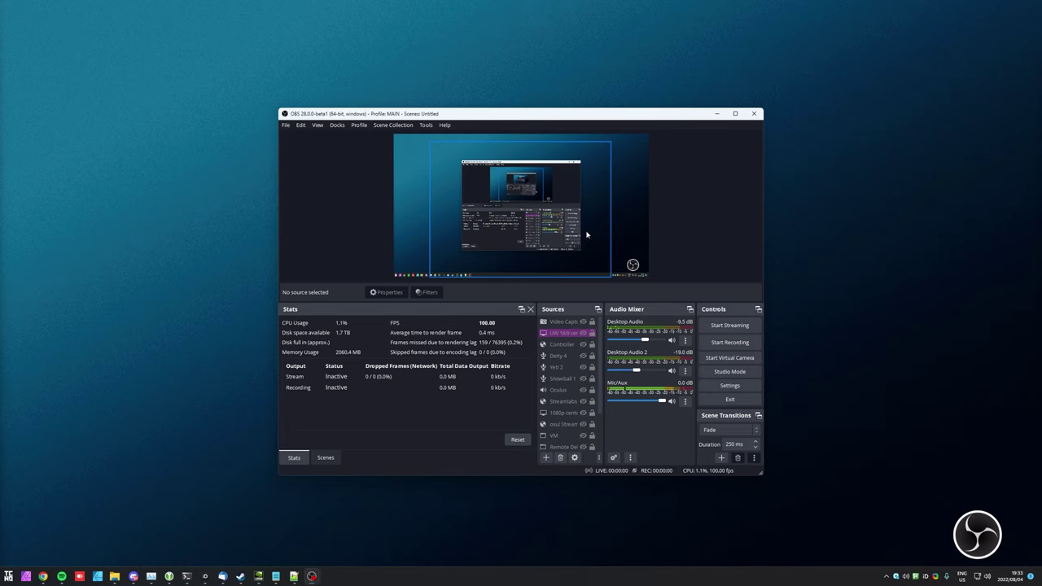
{"action": "left_click", "coordinate": [716, 114]}
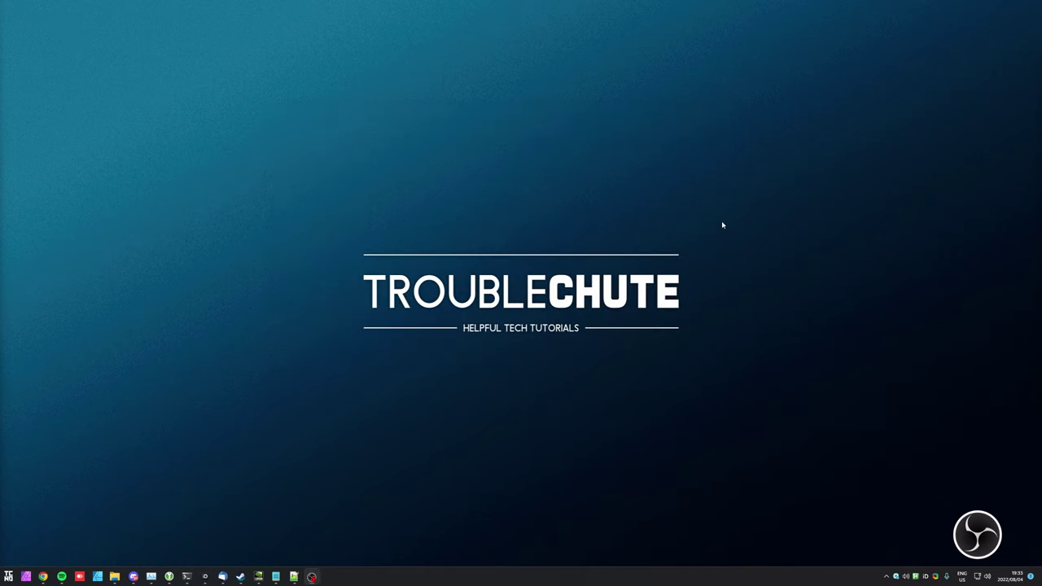